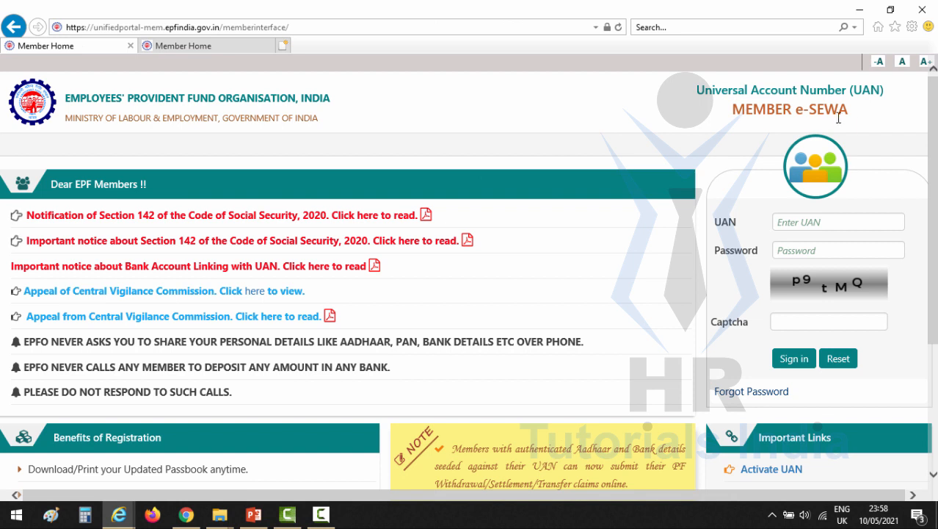
Sign in to e-SEWA by entering the UAN, password and captcha
click(802, 249)
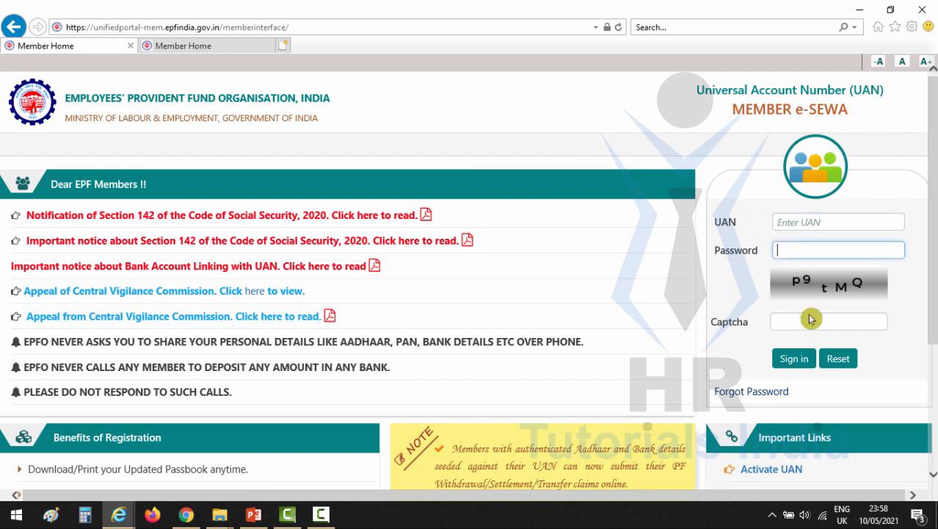
click(799, 321)
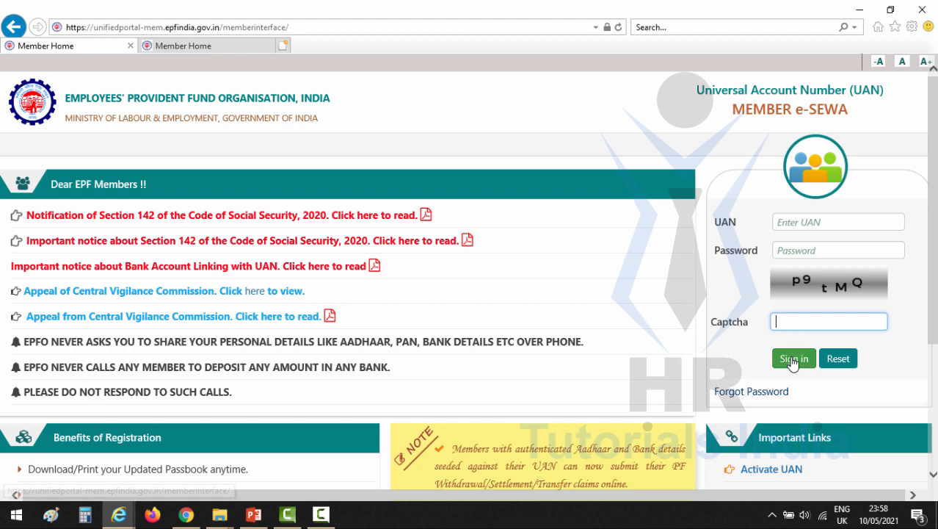
click(781, 222)
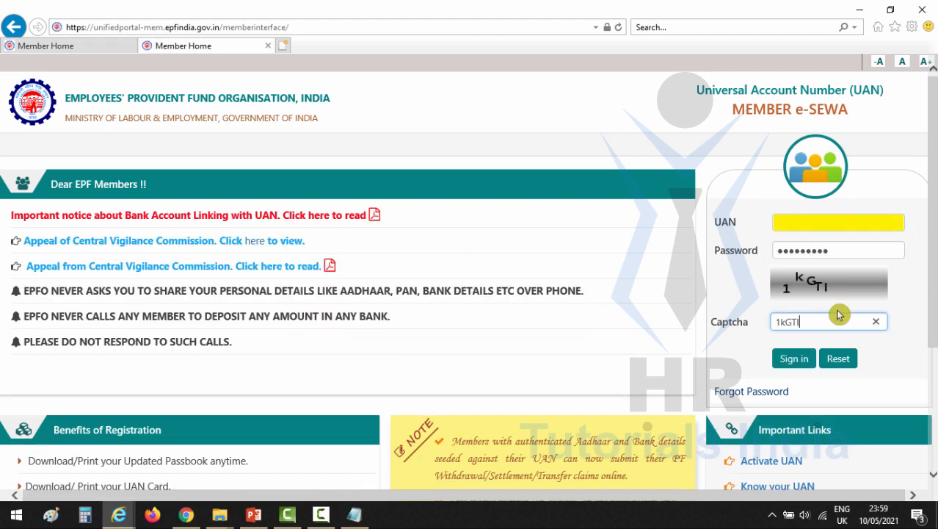
click(802, 358)
click(800, 359)
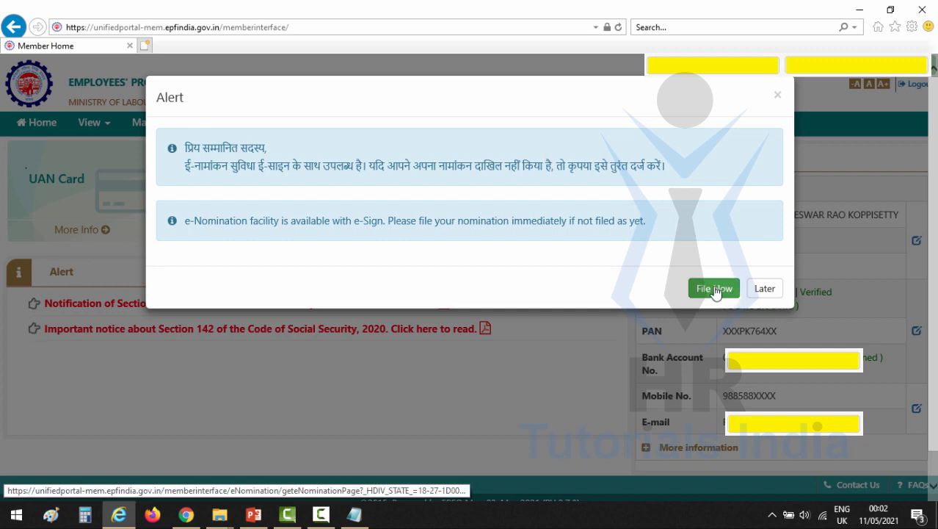
Postpone the e-nomination alert, go to Manage > E-NOMINATION and dismiss the Firefox notice
click(764, 288)
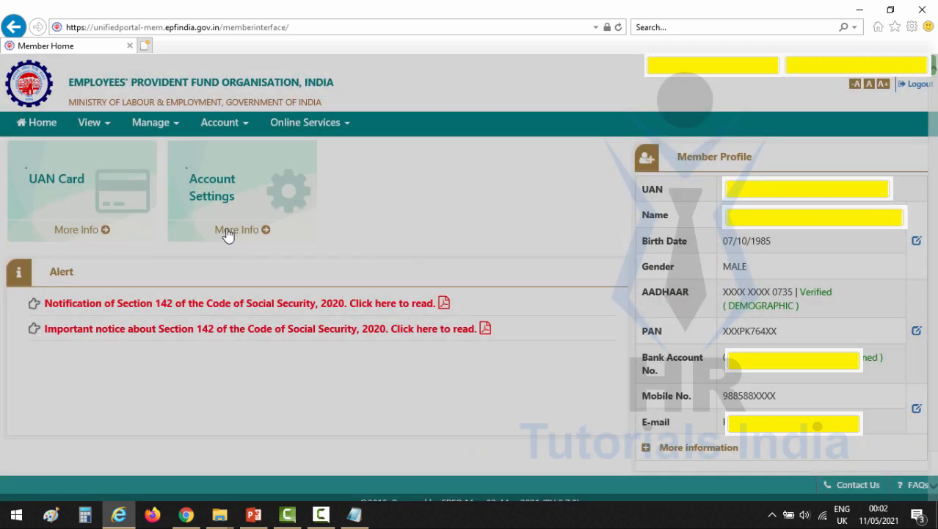
mouse_move(175, 128)
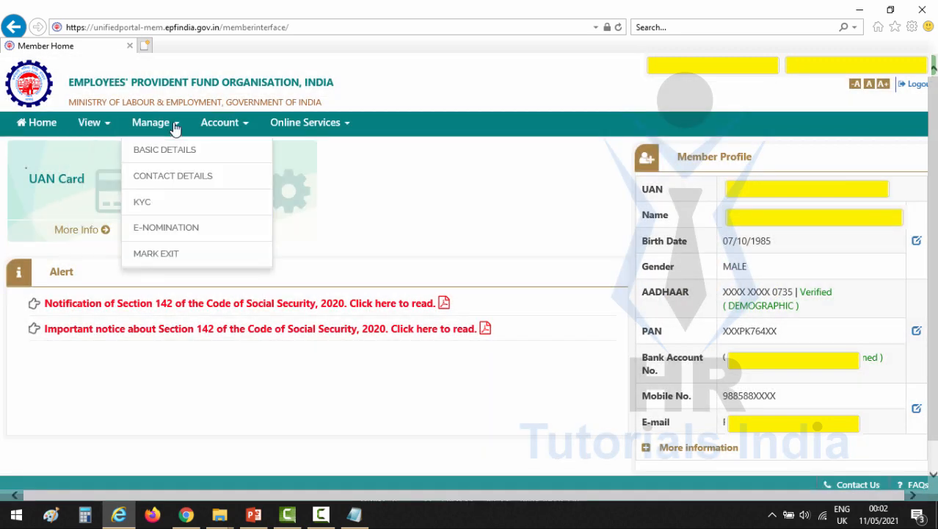
click(160, 232)
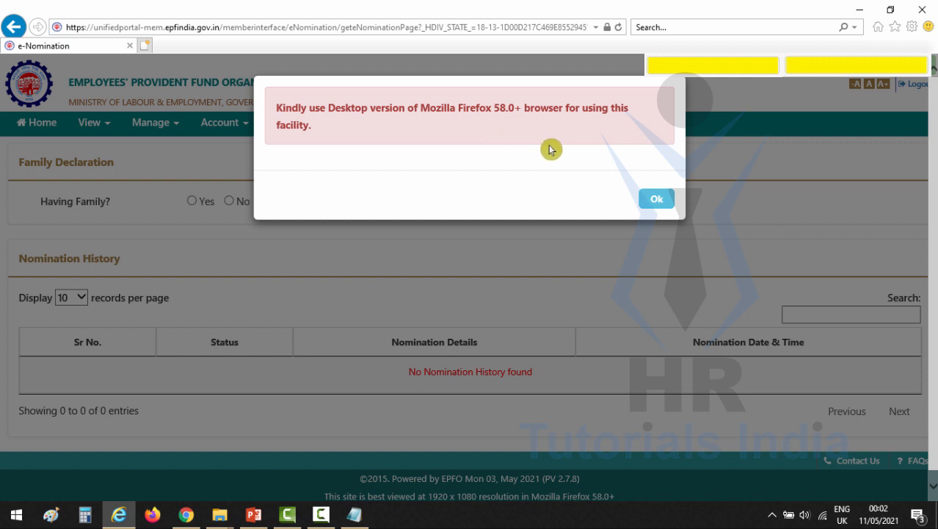
click(657, 205)
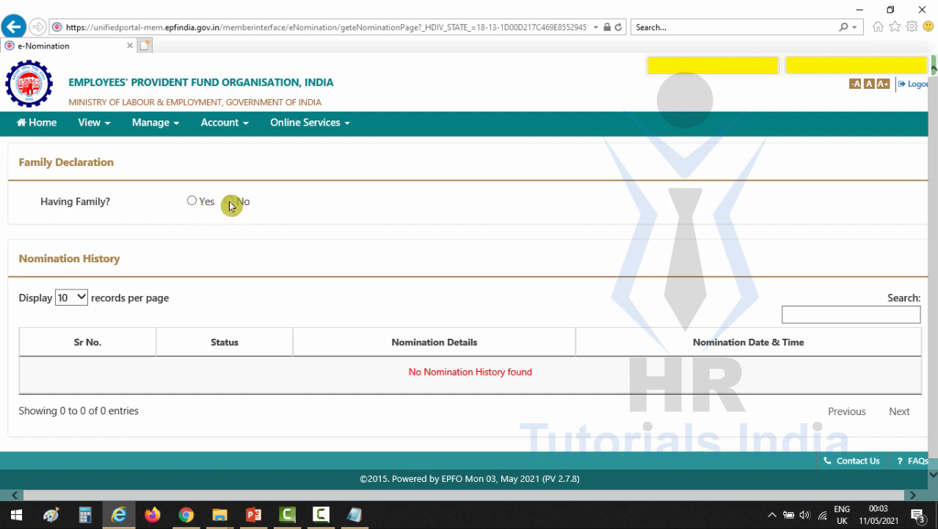
Select Yes for Having Family to show the Add Family Details section
click(192, 202)
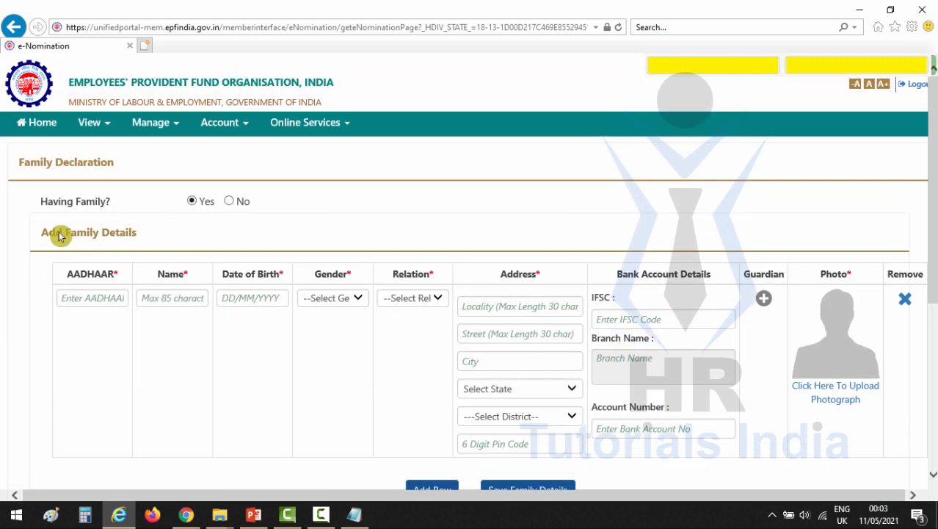
drag(35, 231, 125, 236)
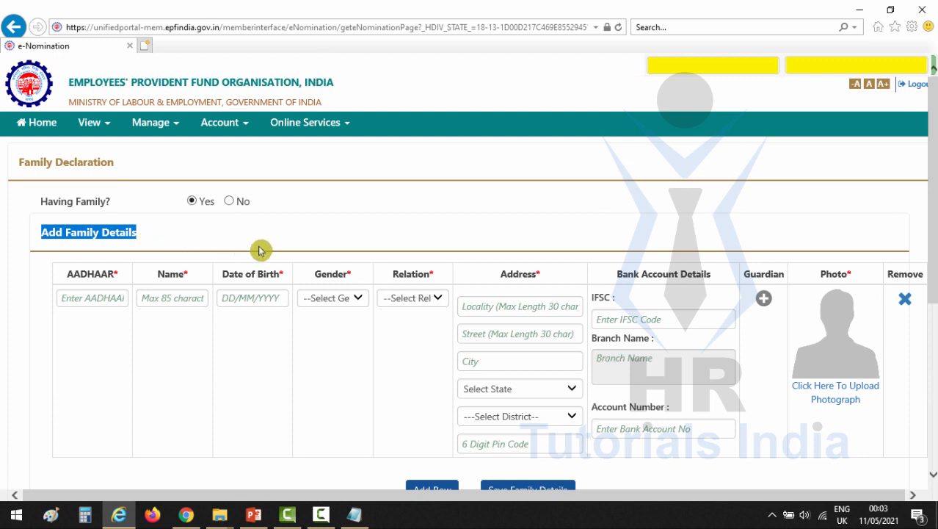
scroll(268, 248, down, 1)
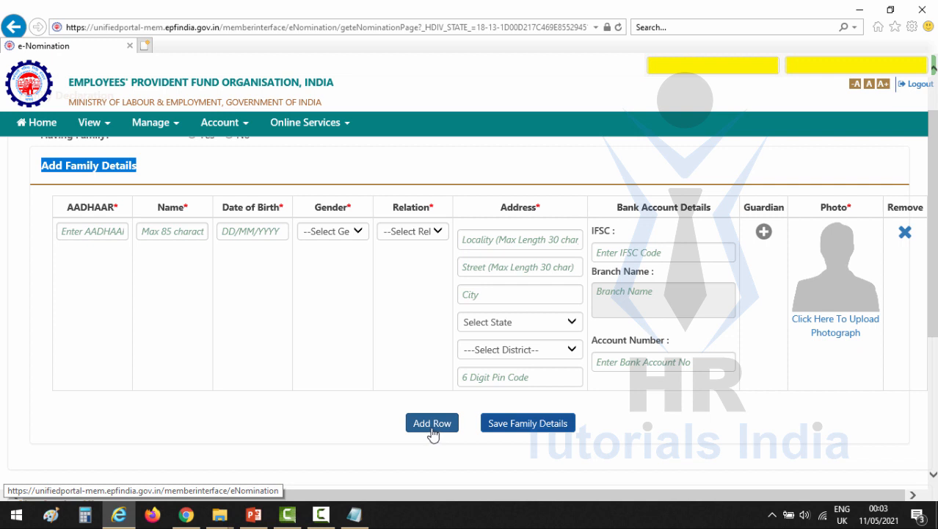
Fill in the wife's Aadhaar, personal, address and bank account details, then start her photo upload
click(73, 232)
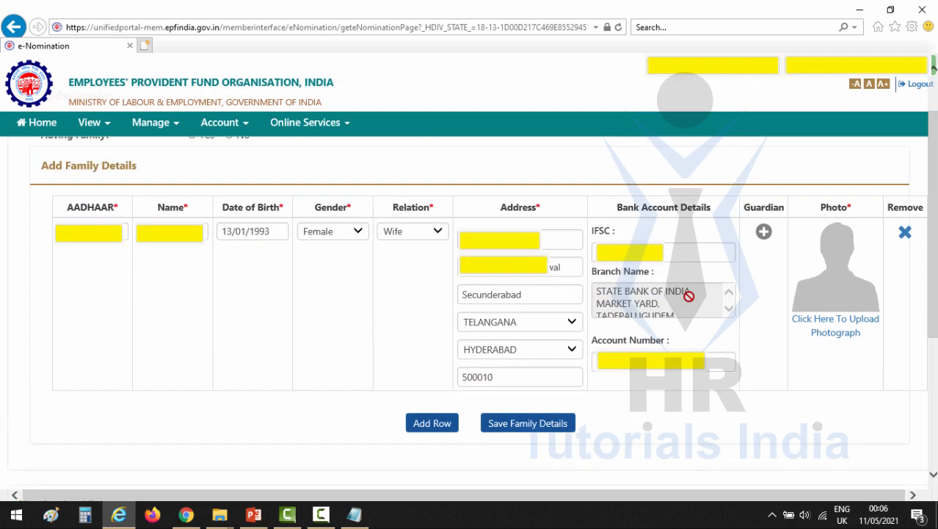
click(658, 336)
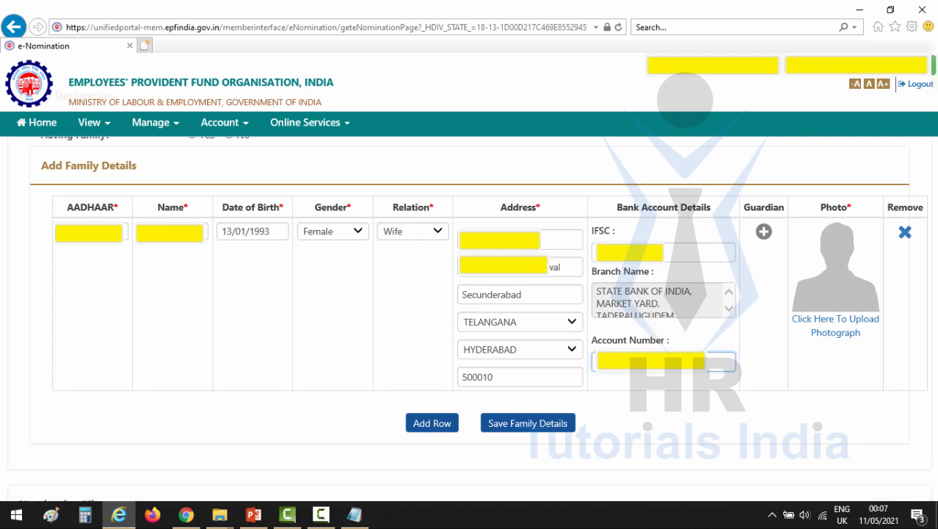
click(775, 299)
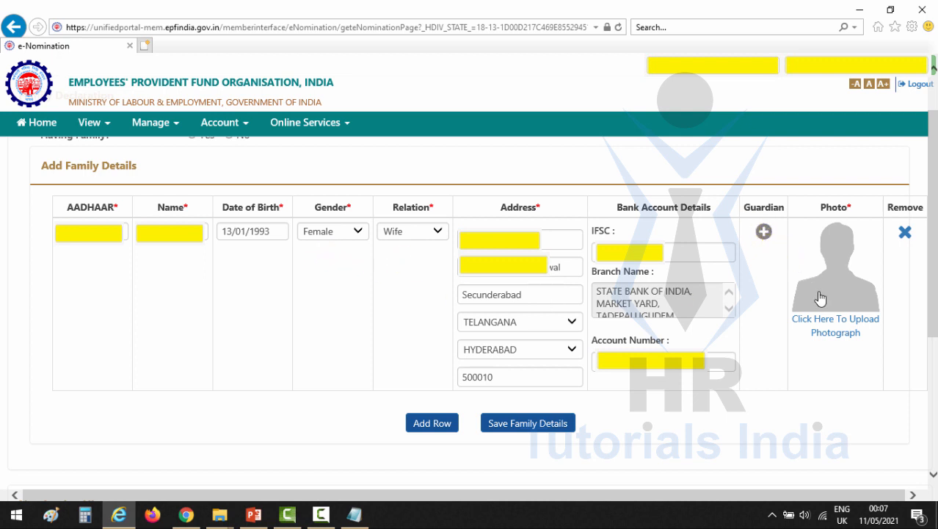
click(843, 327)
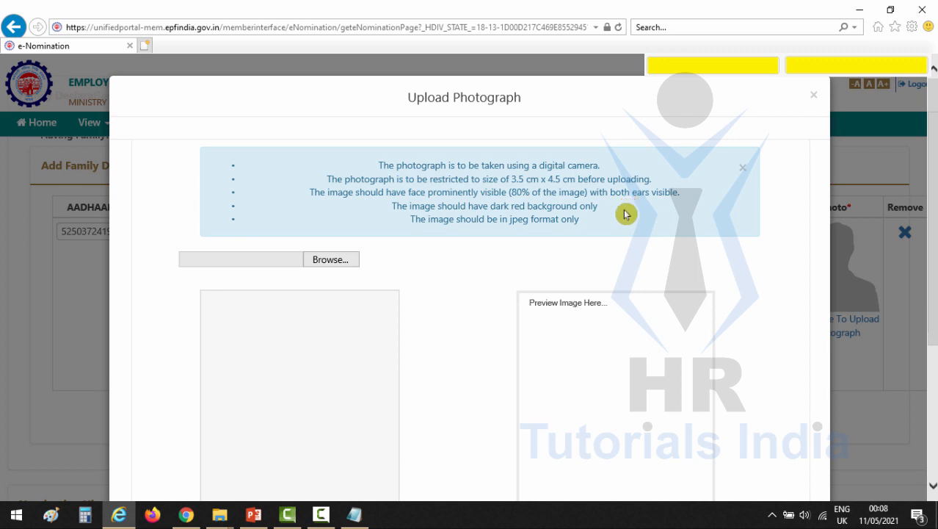
Upload the Photo (White) image as the wife's photograph after previewing and confirming it
click(331, 259)
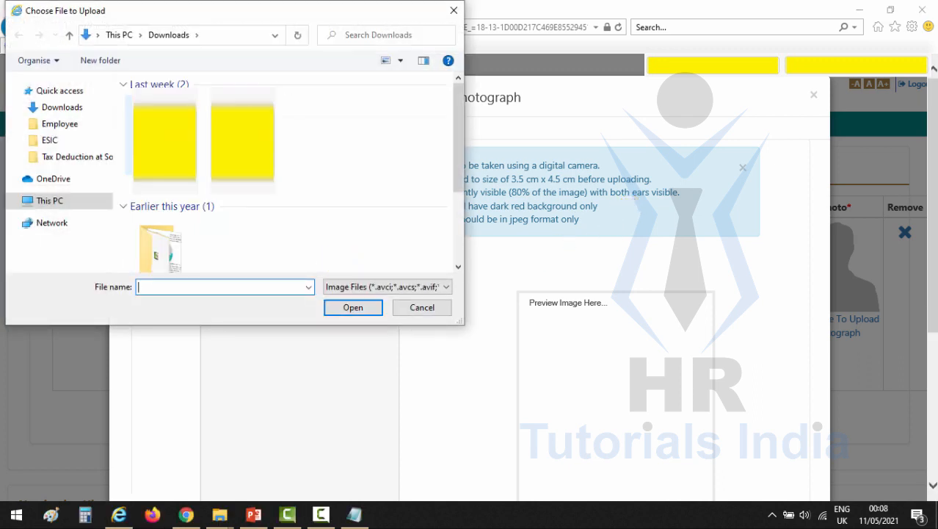
double_click(164, 141)
scroll(423, 317, down, 3)
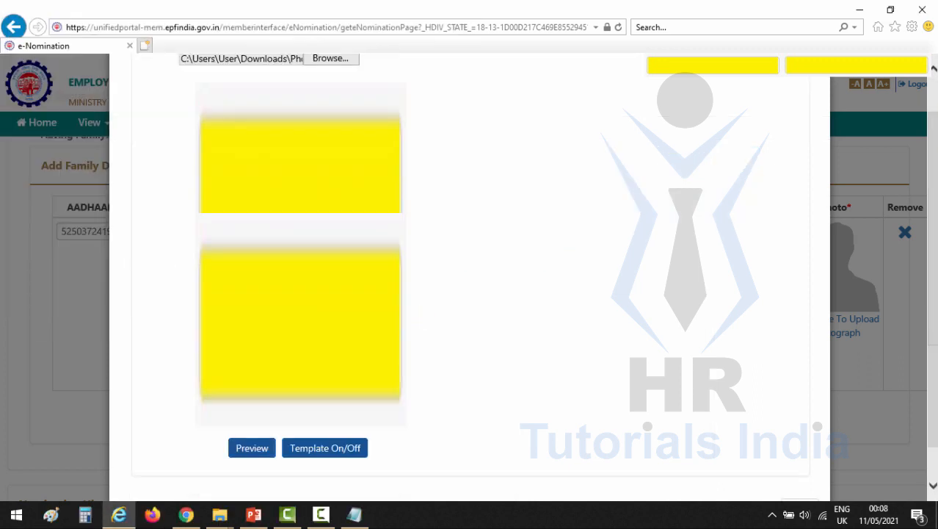
scroll(300, 315, up, 1)
scroll(300, 316, down, 2)
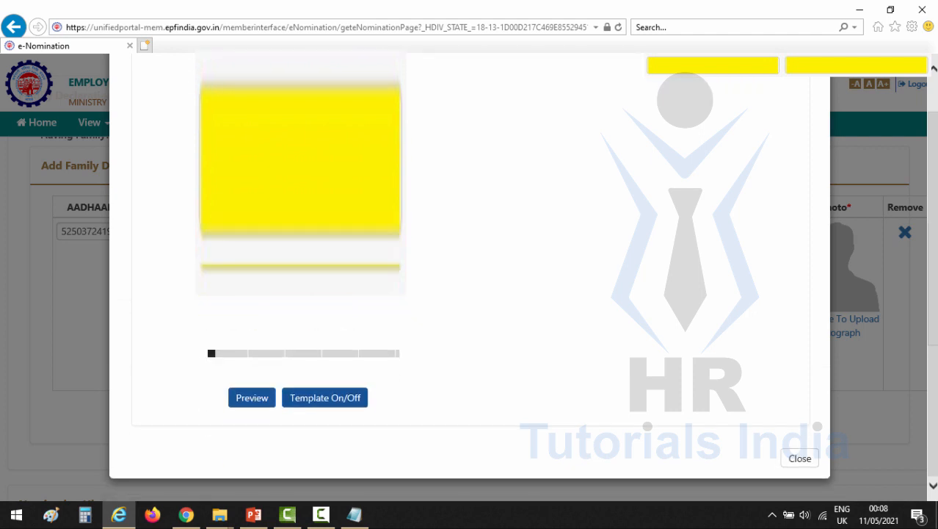
click(252, 398)
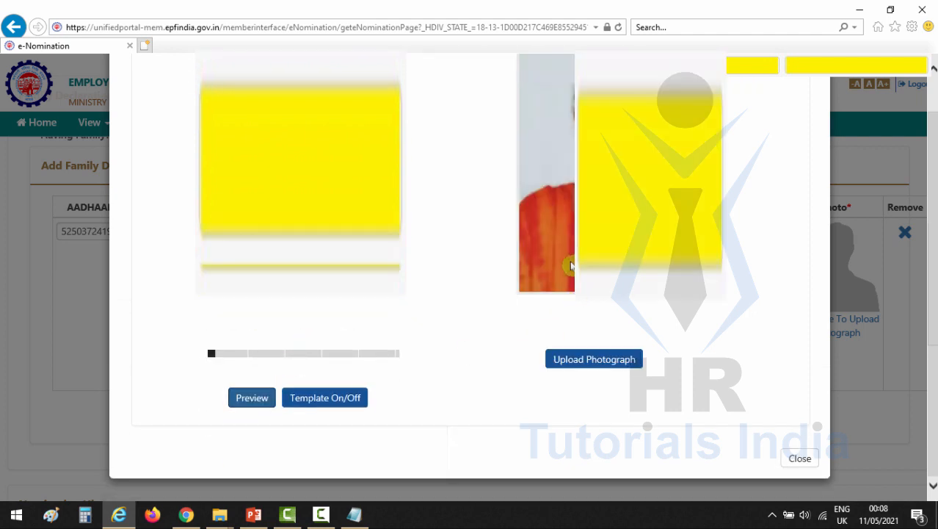
scroll(551, 175, down, 1)
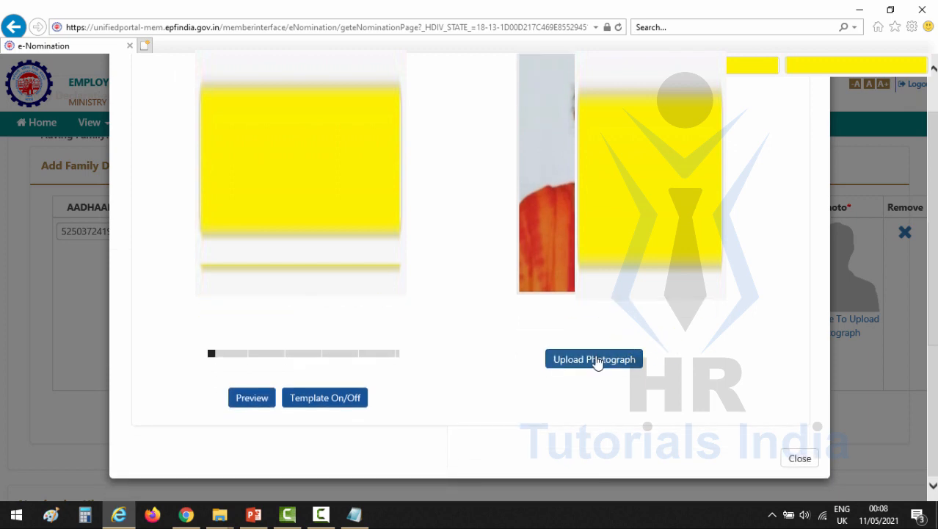
click(595, 360)
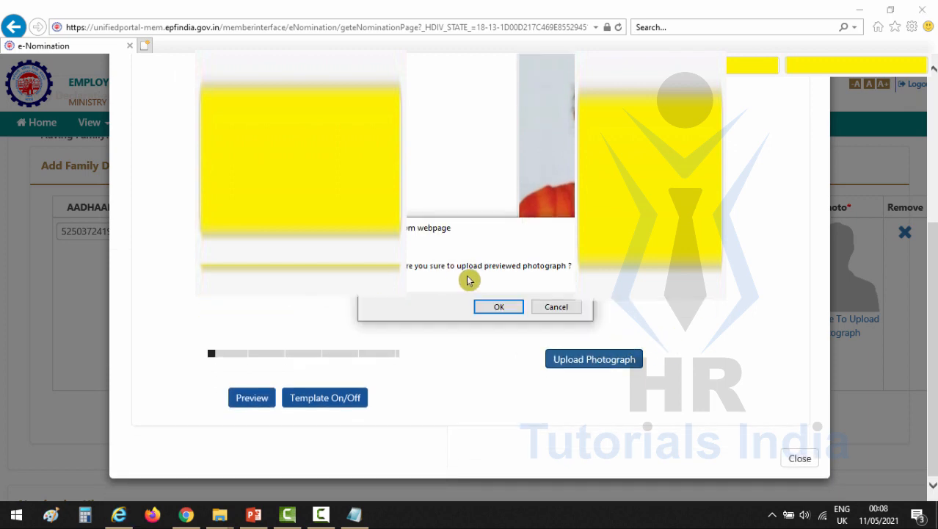
click(503, 308)
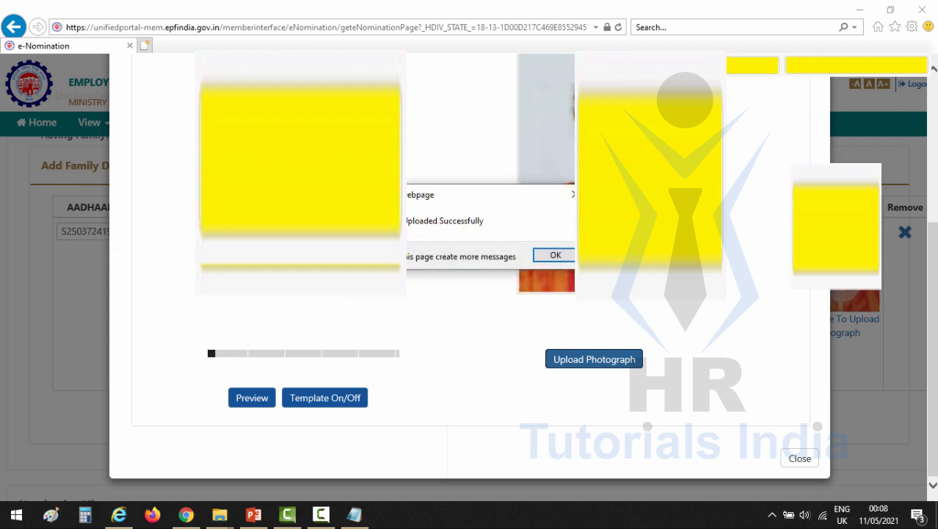
click(544, 257)
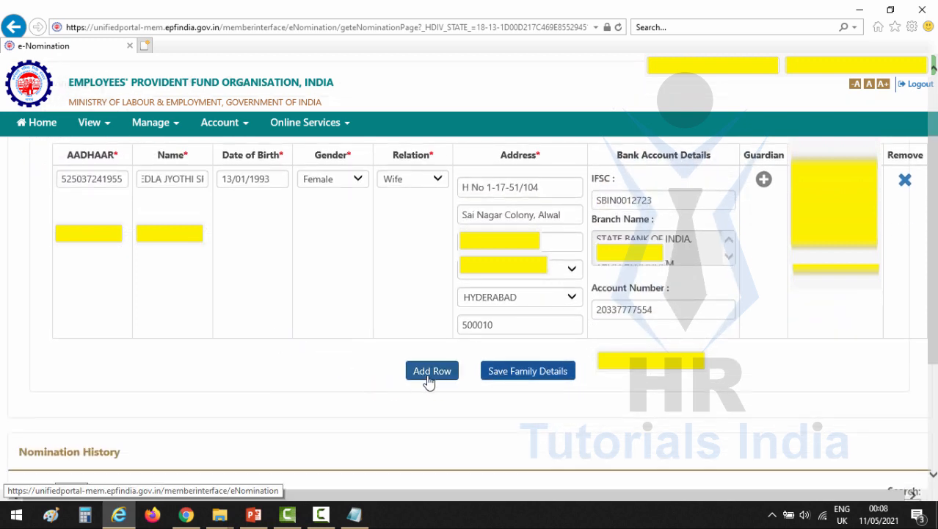
Save the wife's family details and check the saved-successfully message
click(507, 382)
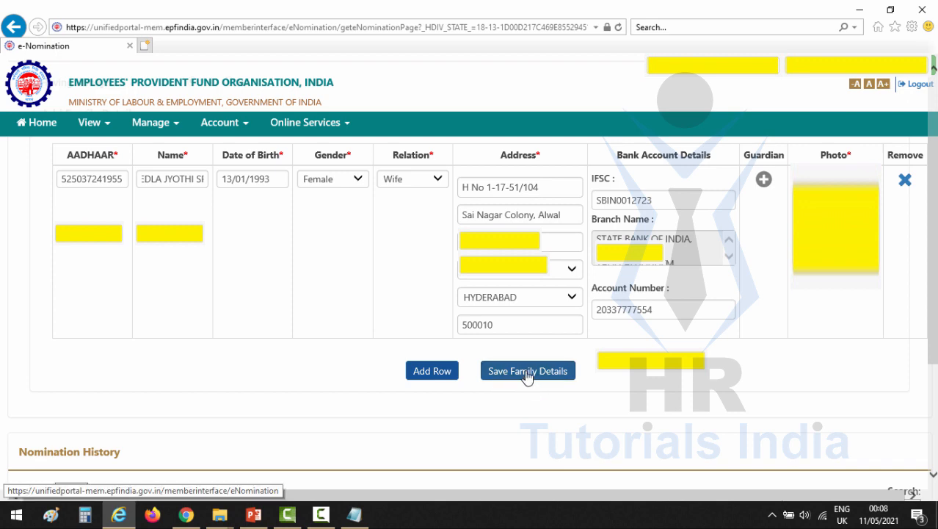
click(527, 372)
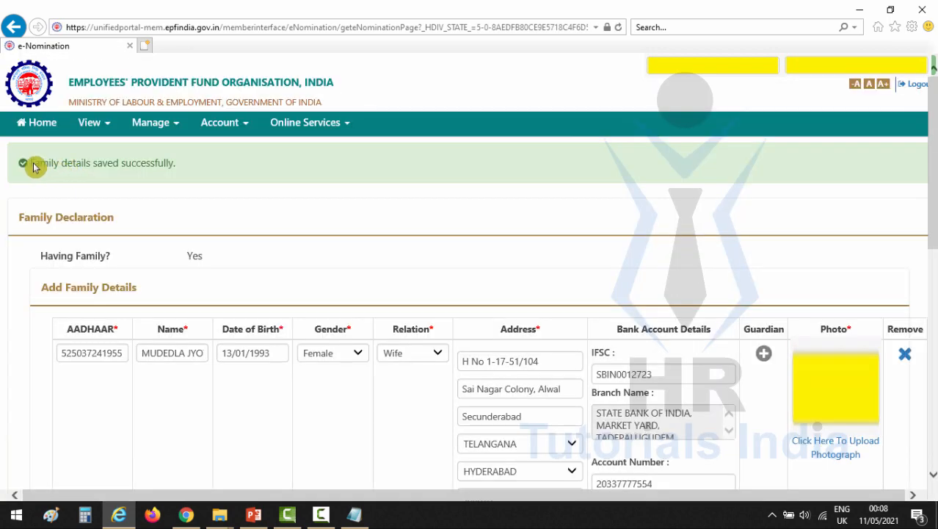
drag(48, 169, 122, 177)
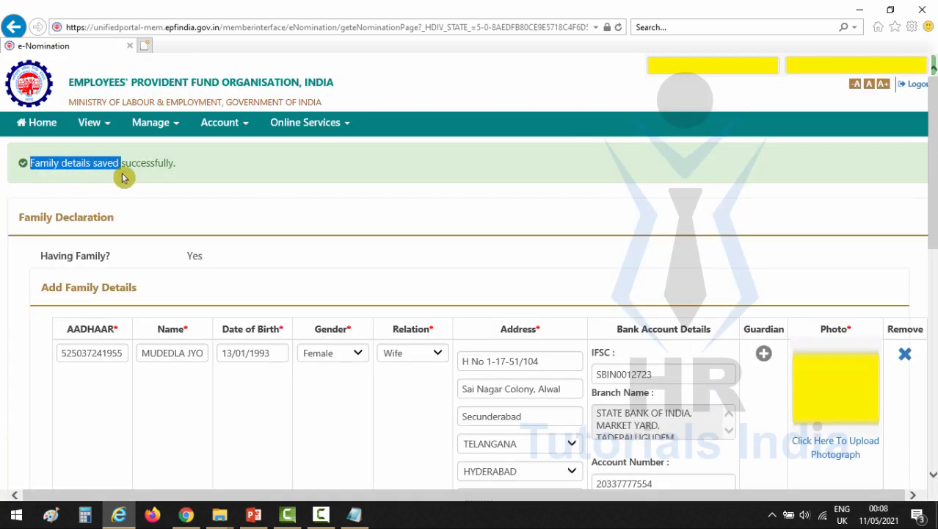
click(255, 224)
Select the wife for EPF nomination with a 100% share and save the nomination
scroll(293, 243, down, 5)
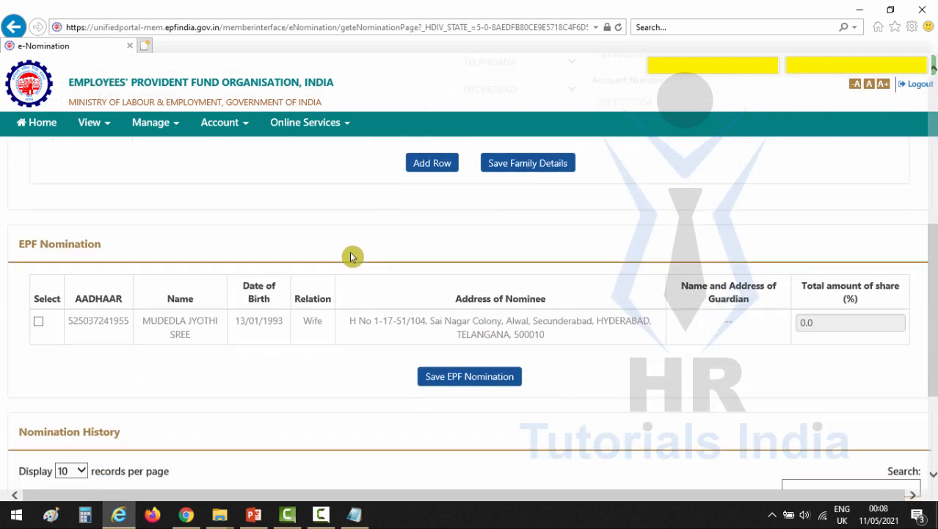
scroll(345, 256, down, 1)
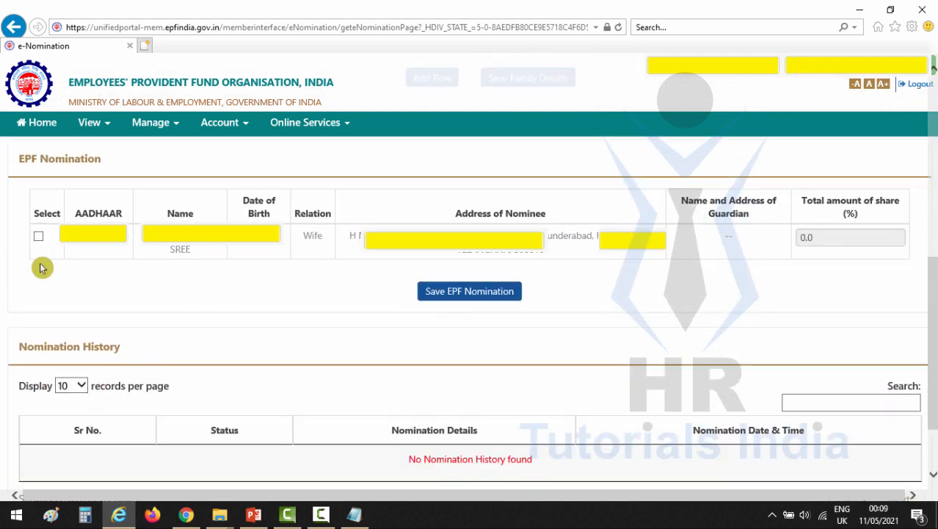
triple_click(63, 159)
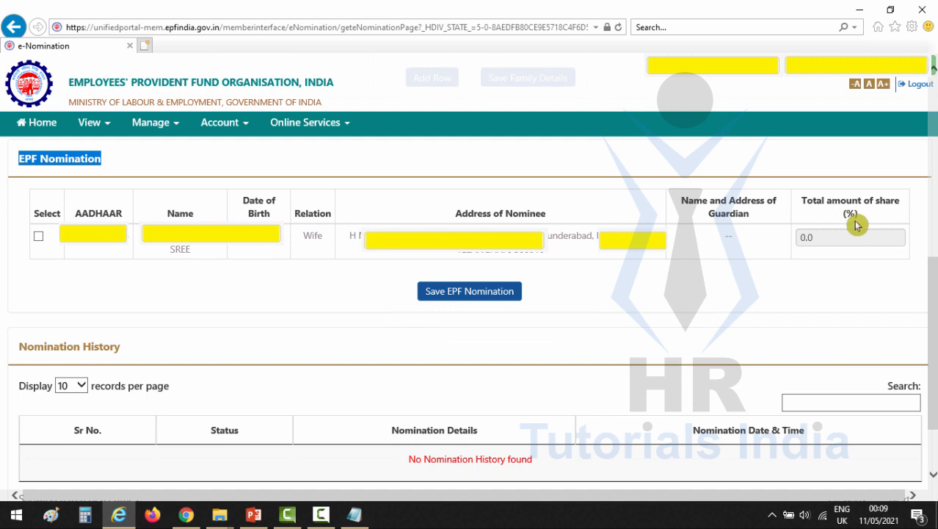
click(39, 239)
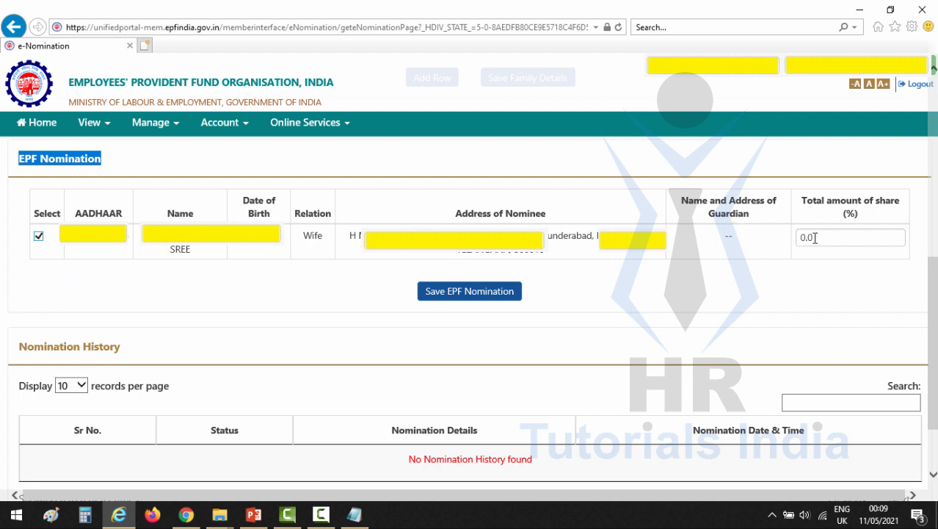
drag(820, 237, 768, 237)
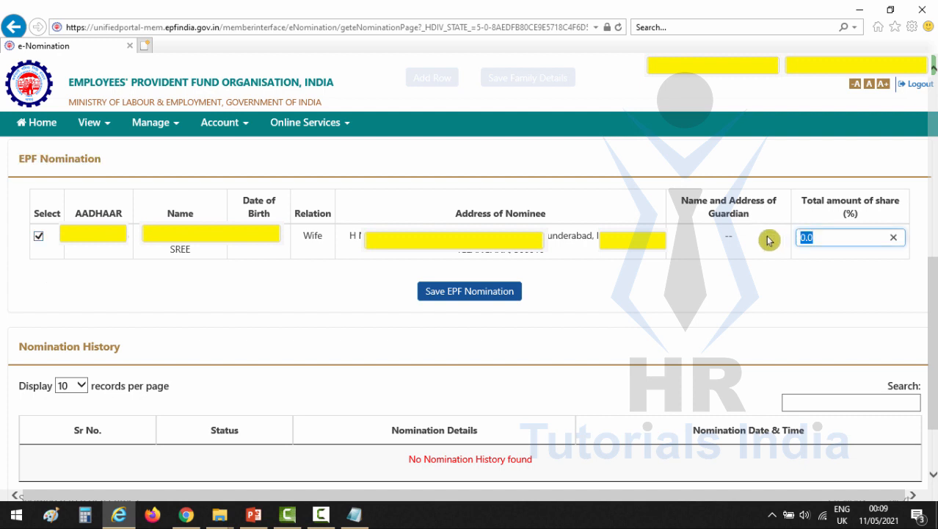
click(843, 298)
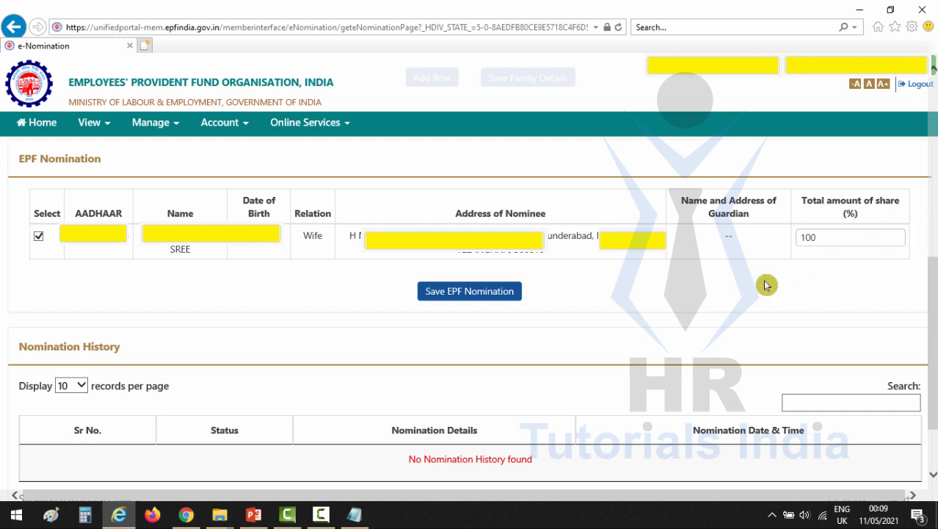
click(460, 301)
drag(35, 168, 182, 174)
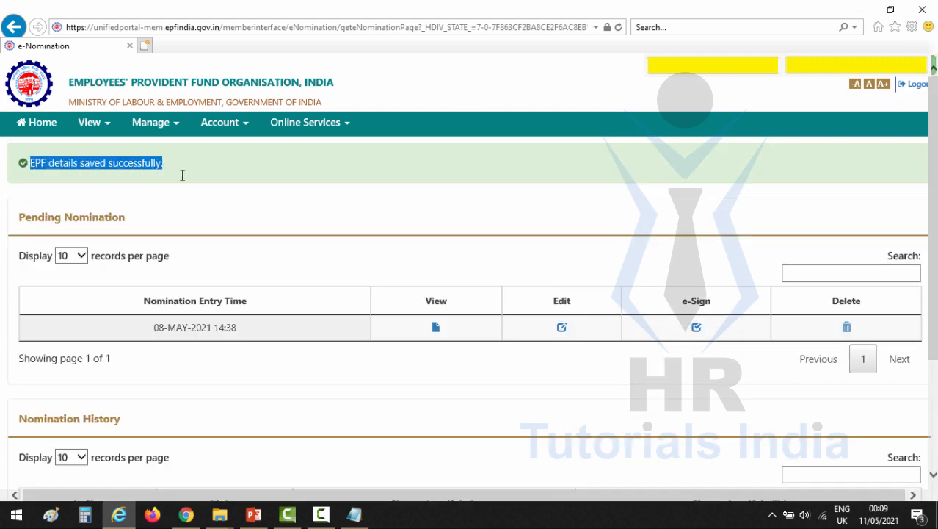
View the pending nomination, then open it for editing
click(254, 191)
scroll(377, 304, down, 1)
scroll(490, 331, up, 1)
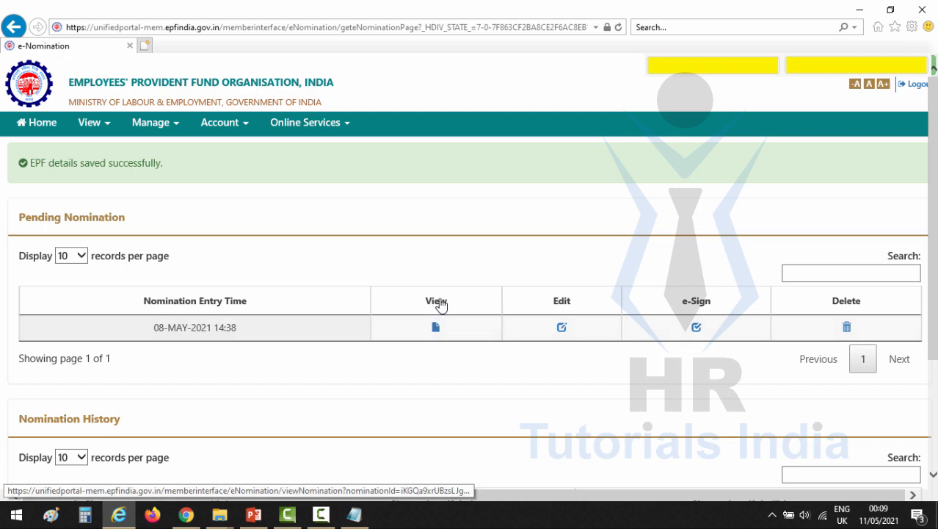
click(437, 328)
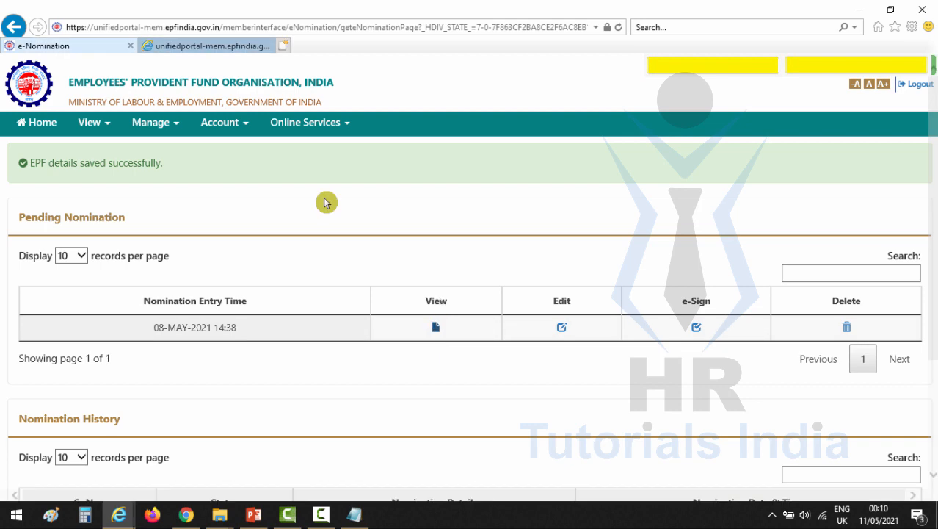
click(561, 330)
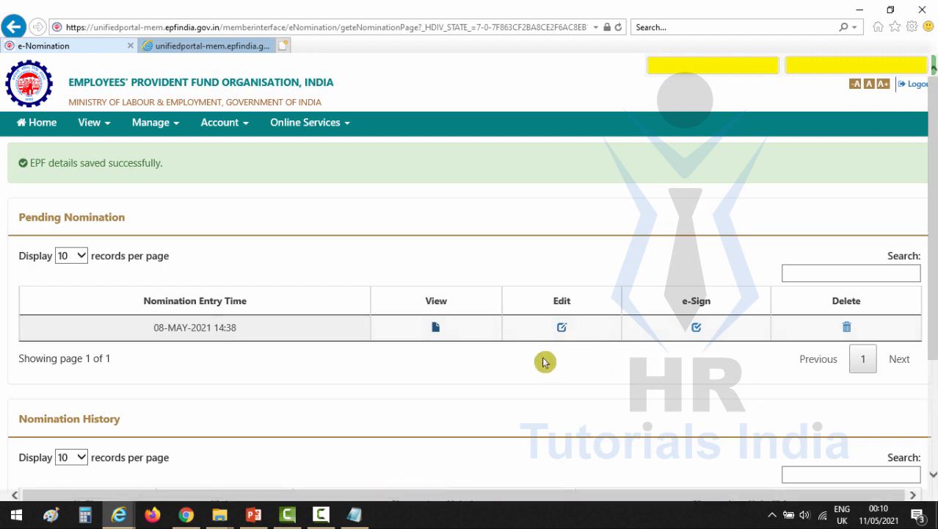
Start e-signing the pending nomination and proceed with eSign registration
click(696, 327)
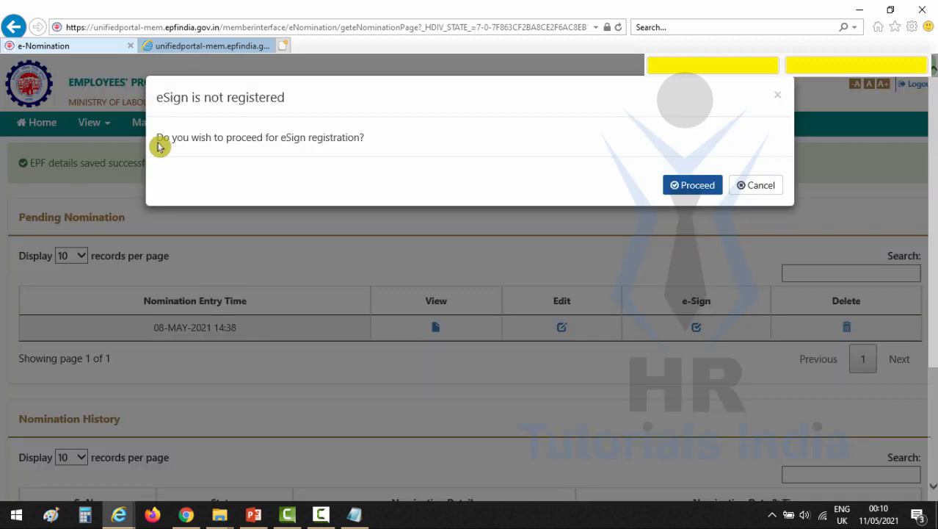
drag(157, 139, 247, 141)
drag(319, 145, 376, 145)
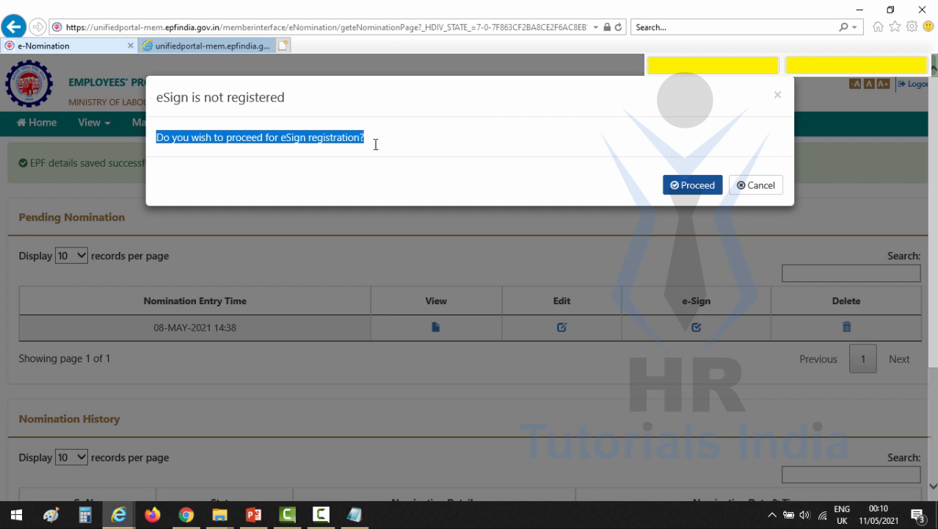
click(421, 147)
click(695, 187)
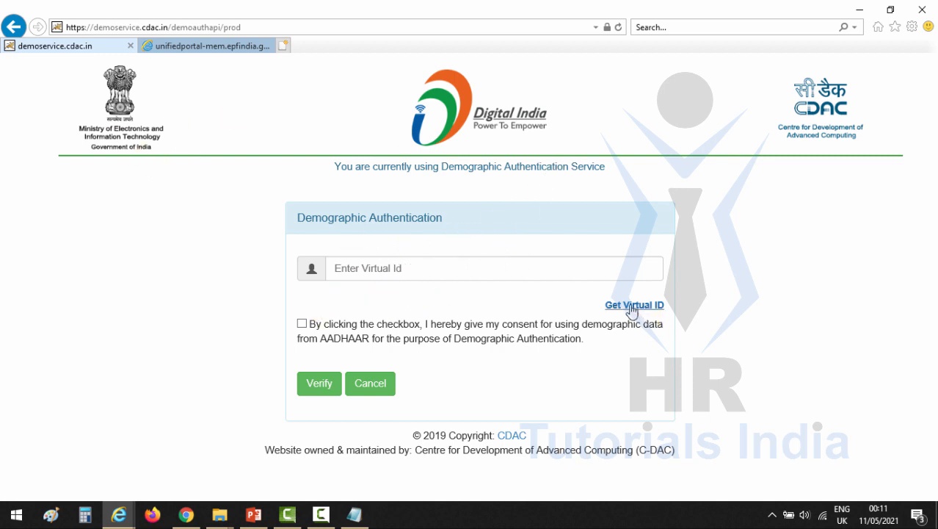
Reveal and select the resident.uidai.gov.in VID-generation URL from Get Virtual ID, then open a new tab
click(371, 267)
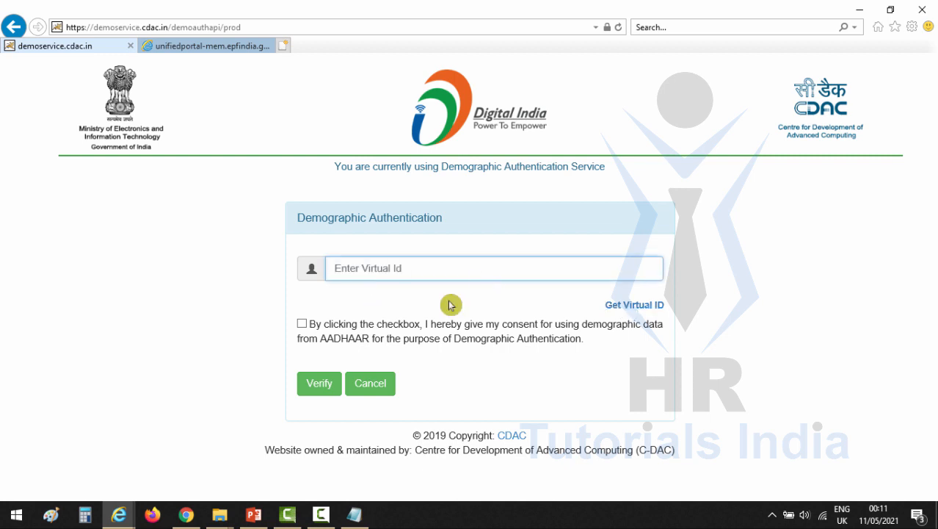
click(368, 308)
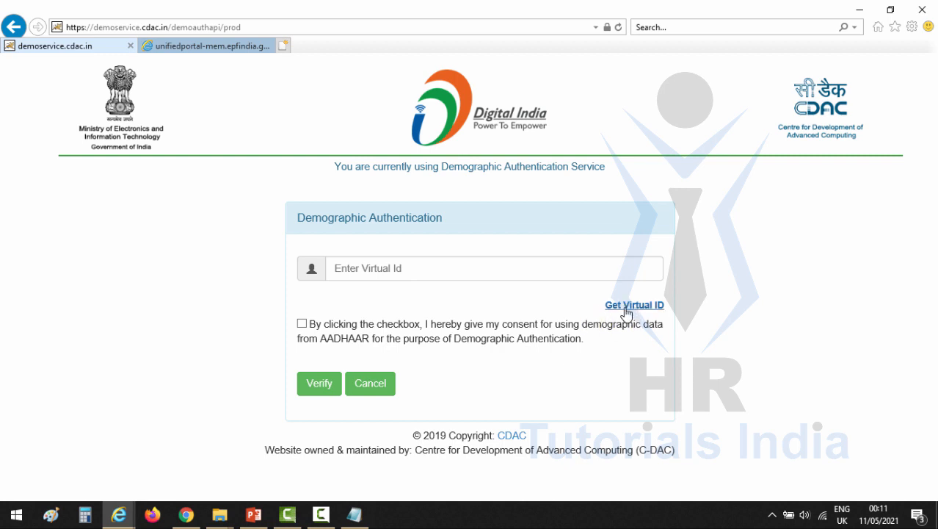
click(625, 307)
right_click(627, 307)
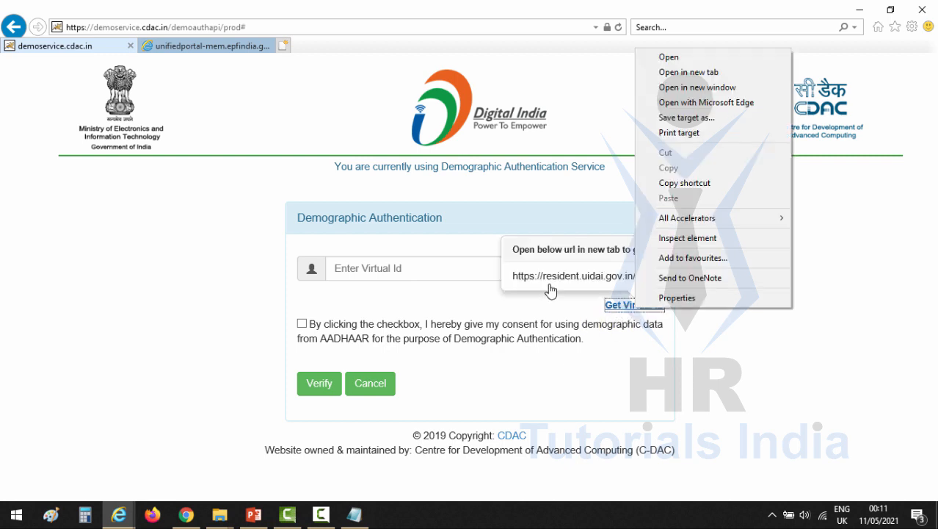
drag(512, 277, 740, 292)
key(ctrl+c)
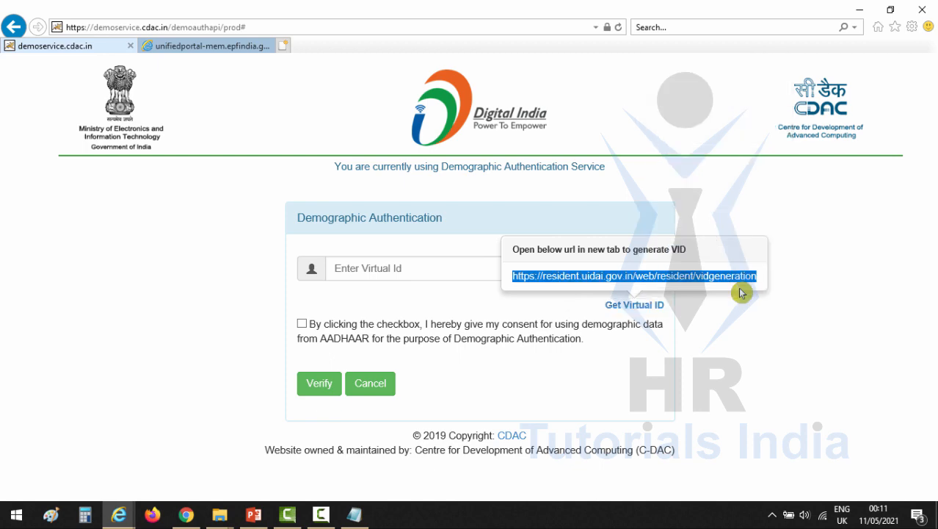
click(284, 46)
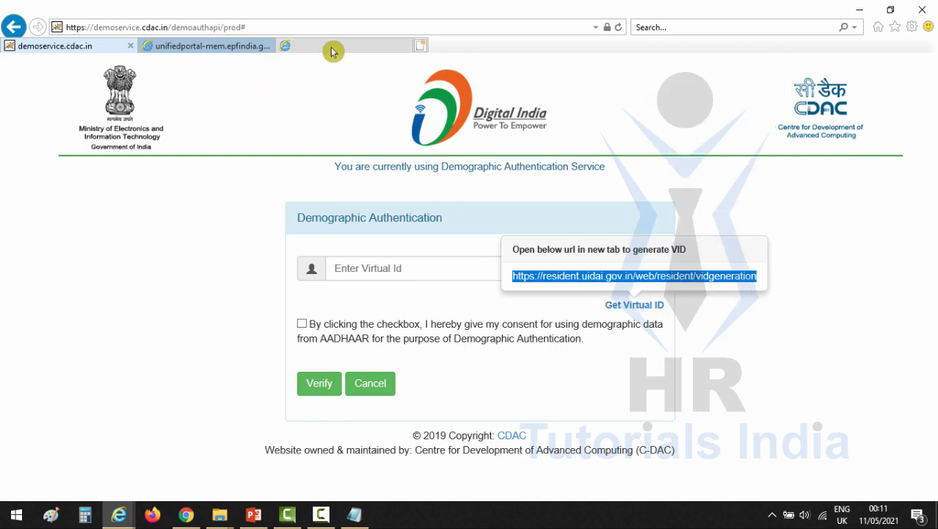
Load the pasted UIDAI resident URL and open the Virtual ID (VID) Generator service
click(316, 29)
key(ctrl+v)
key(ctrl+v)
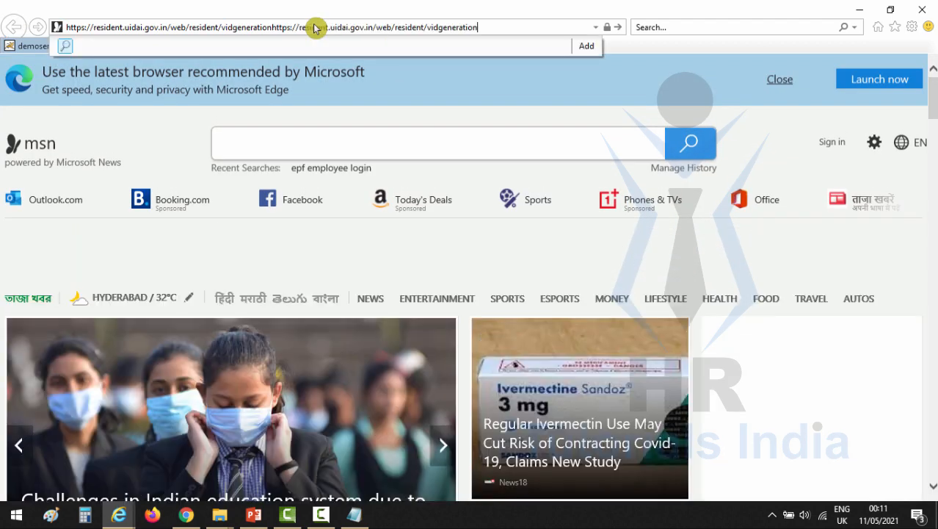
key(ctrl+z)
key(Return)
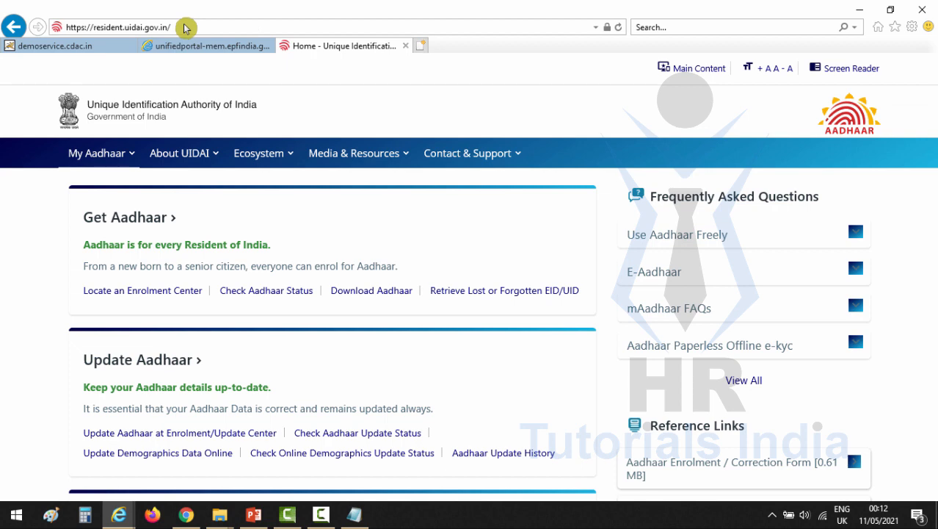
scroll(121, 203, down, 5)
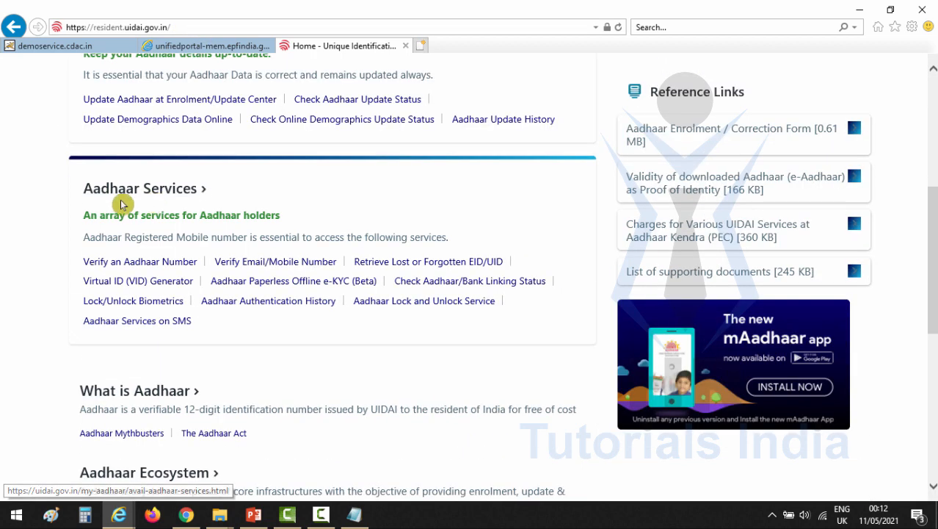
click(142, 282)
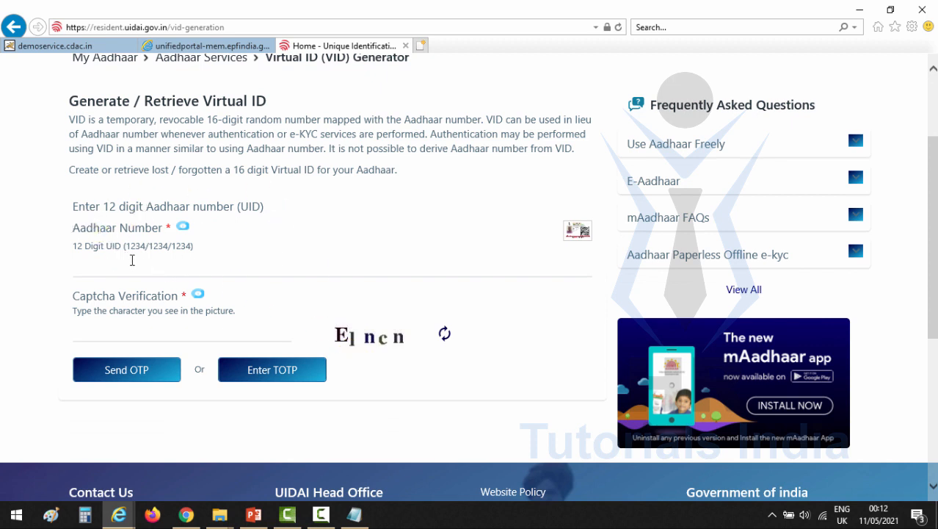
Paste the Aadhaar number, enter the captcha and request an OTP
drag(104, 208, 216, 209)
click(263, 213)
click(123, 270)
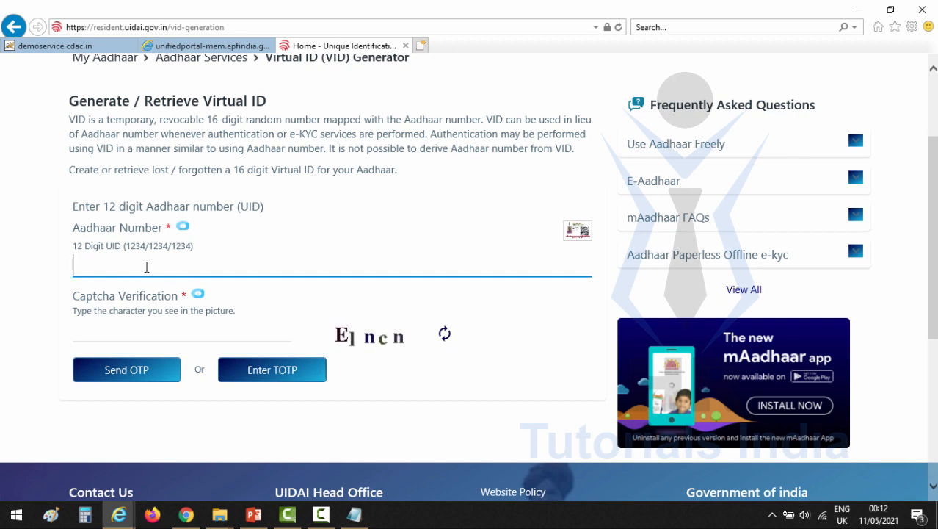
key(ctrl+v)
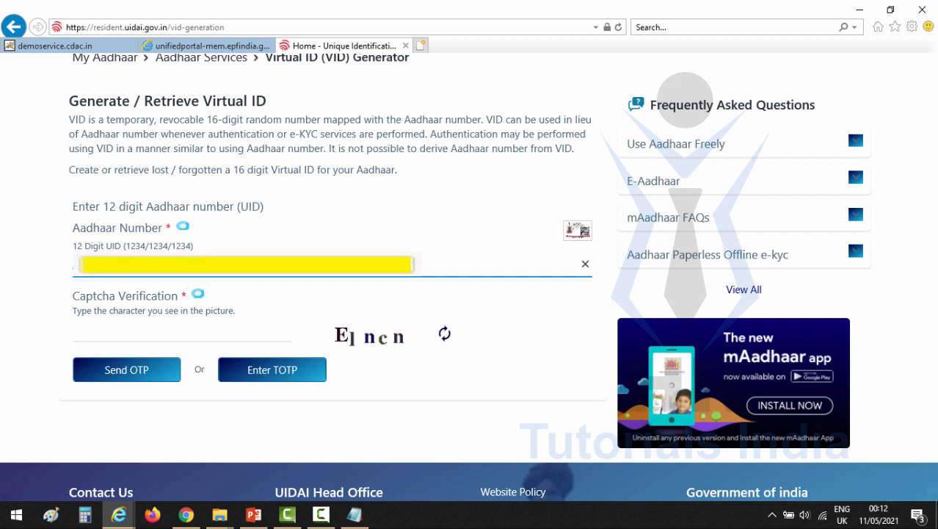
click(140, 330)
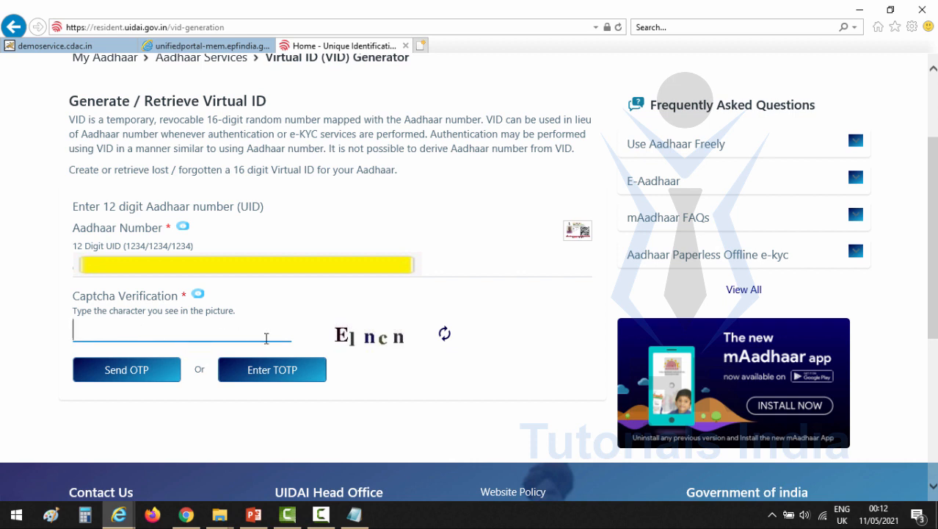
text(E1ncn)
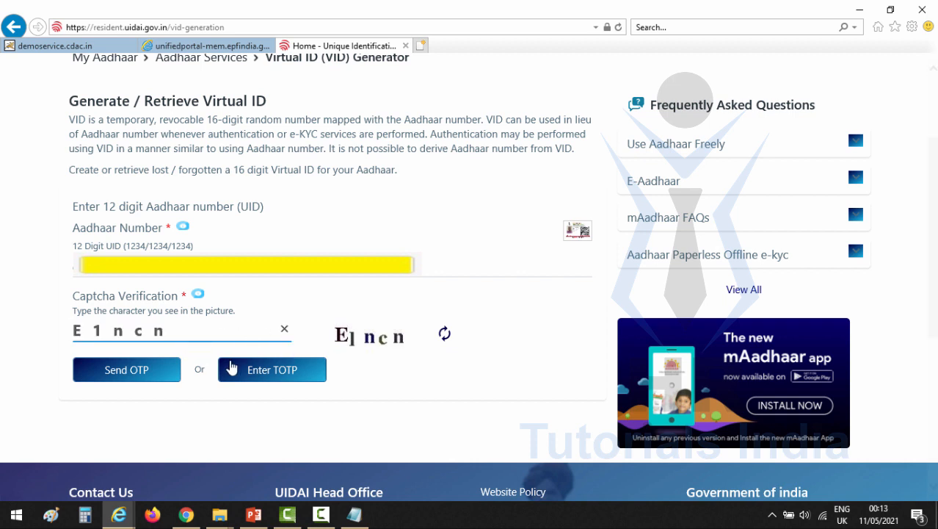
click(138, 380)
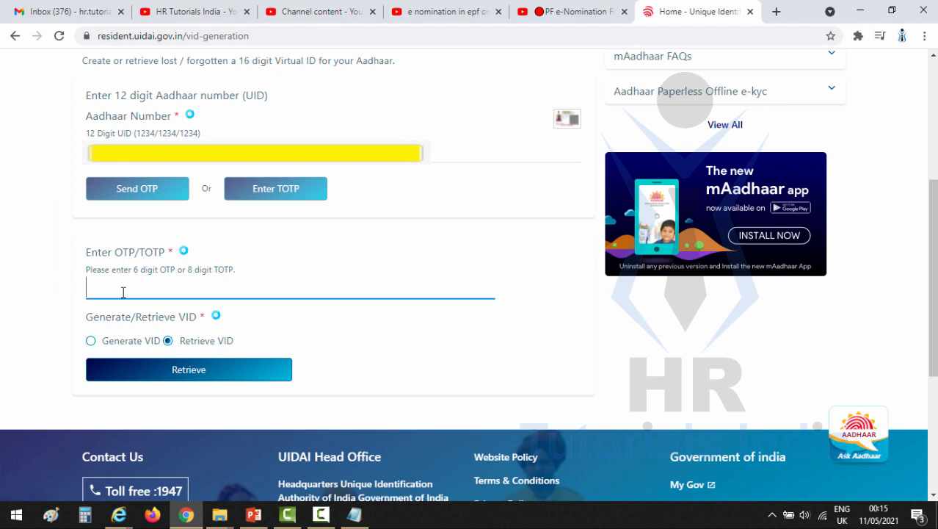
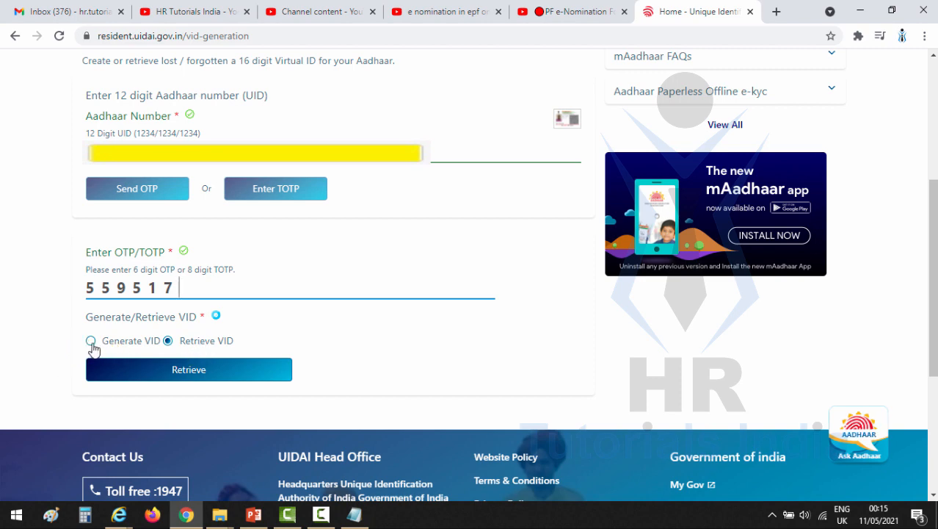
Enter the received OTP and retrieve the existing Virtual ID to the registered mobile
click(185, 372)
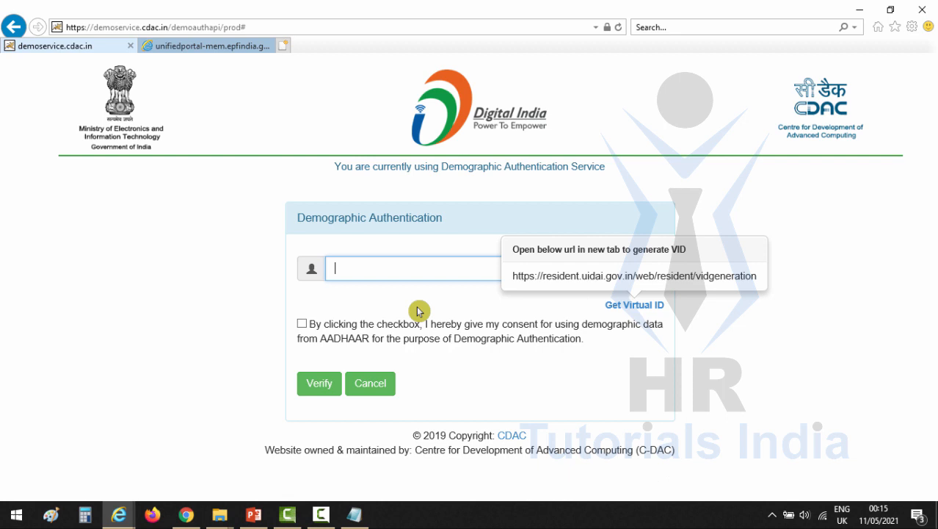
click(373, 291)
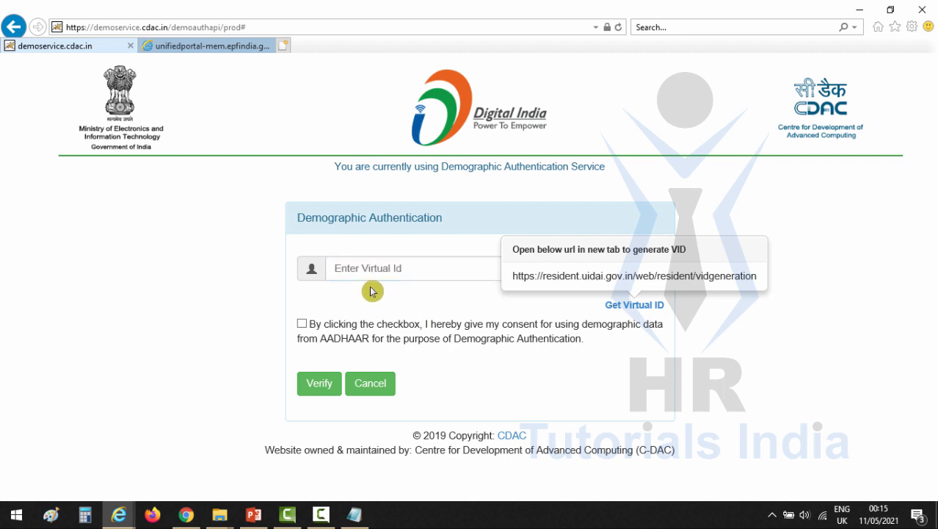
Paste the retrieved Virtual ID, give consent and verify it
click(384, 271)
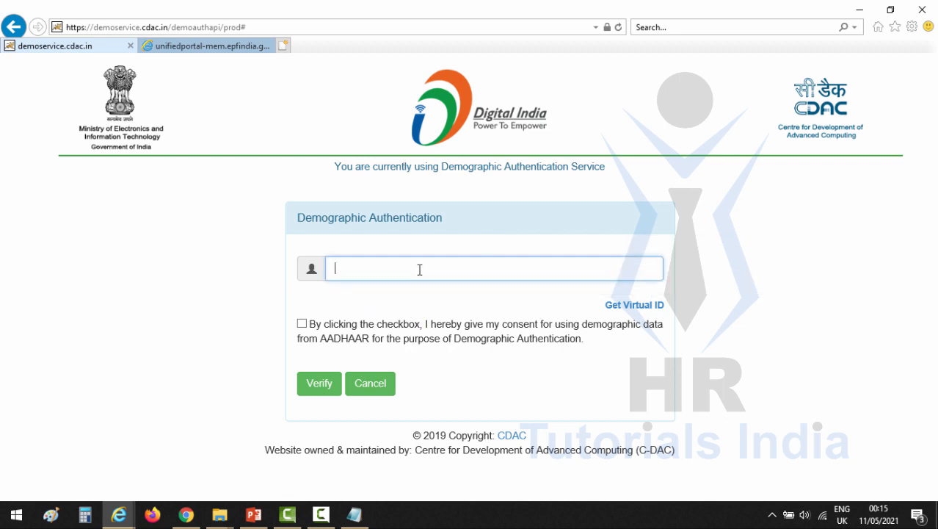
key(ctrl+v)
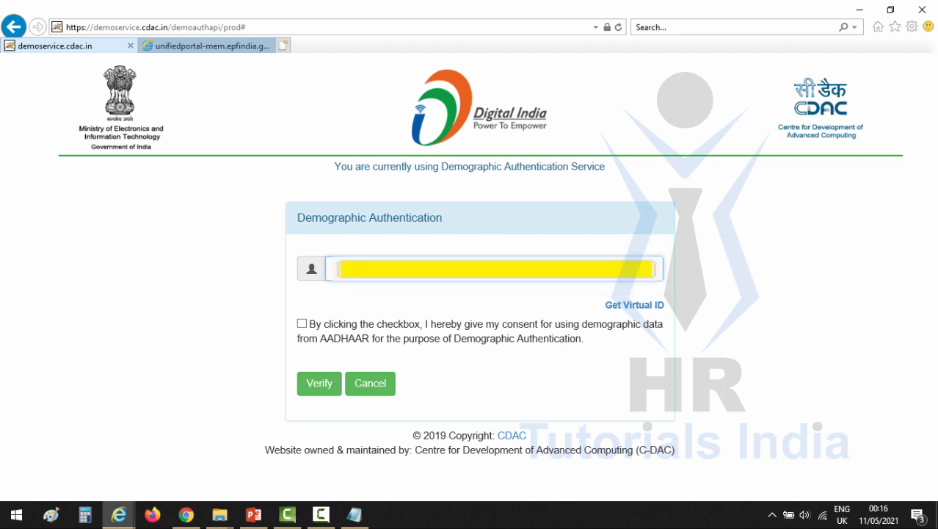
click(302, 324)
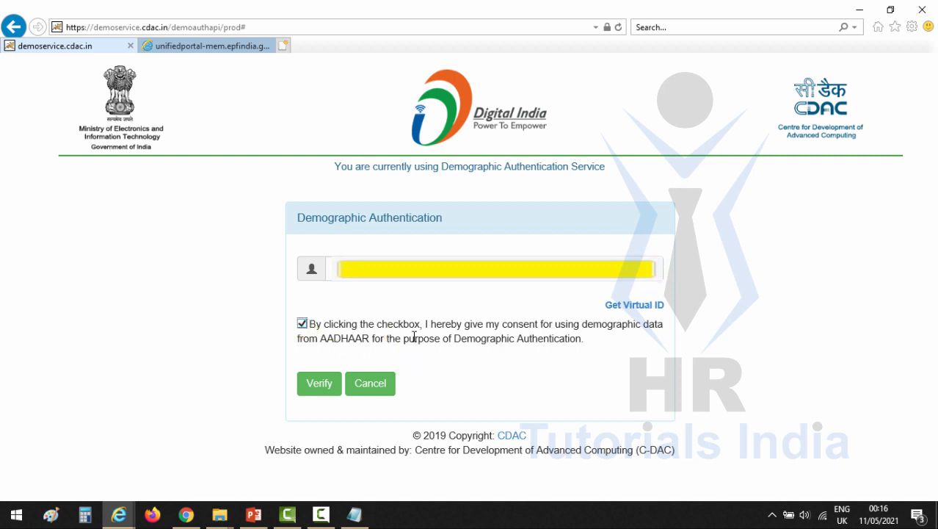
click(318, 390)
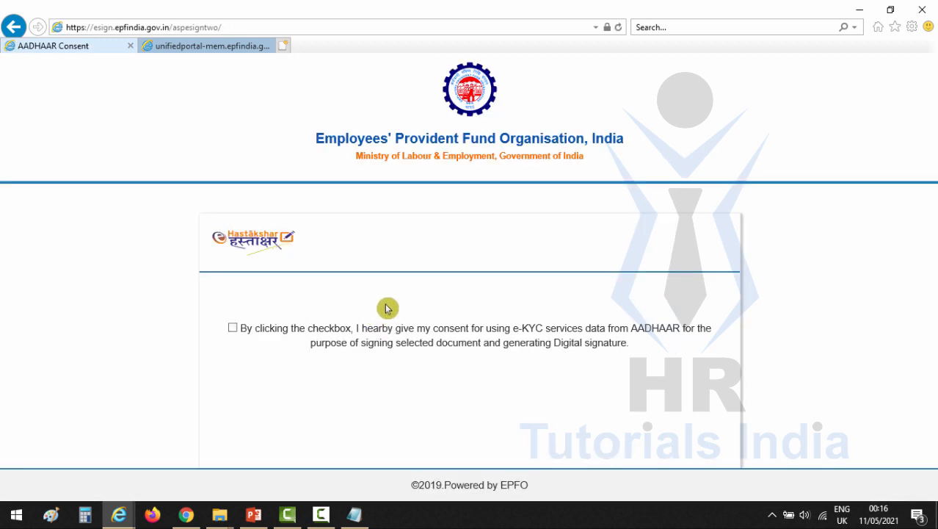
Give e-KYC consent, enter the Aadhaar Virtual ID, and request the signing OTP
click(233, 329)
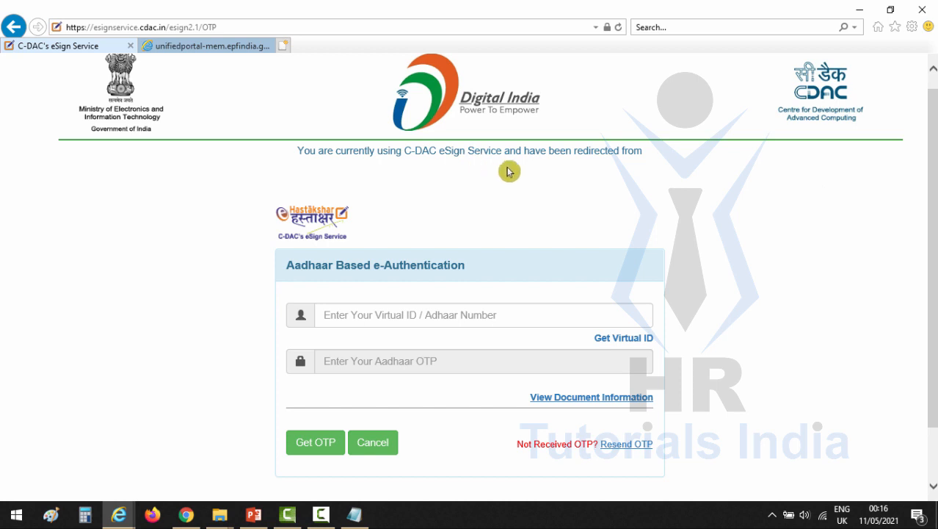
scroll(564, 231, down, 1)
click(405, 245)
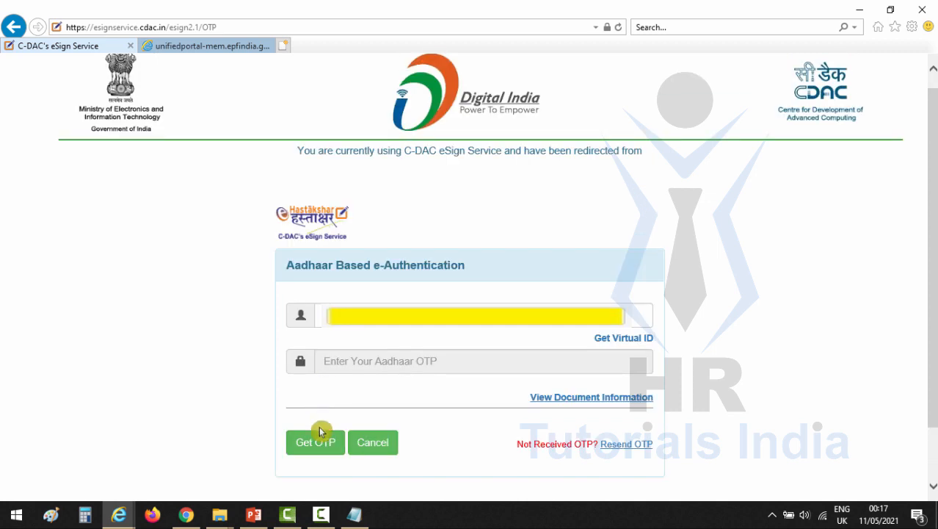
click(318, 443)
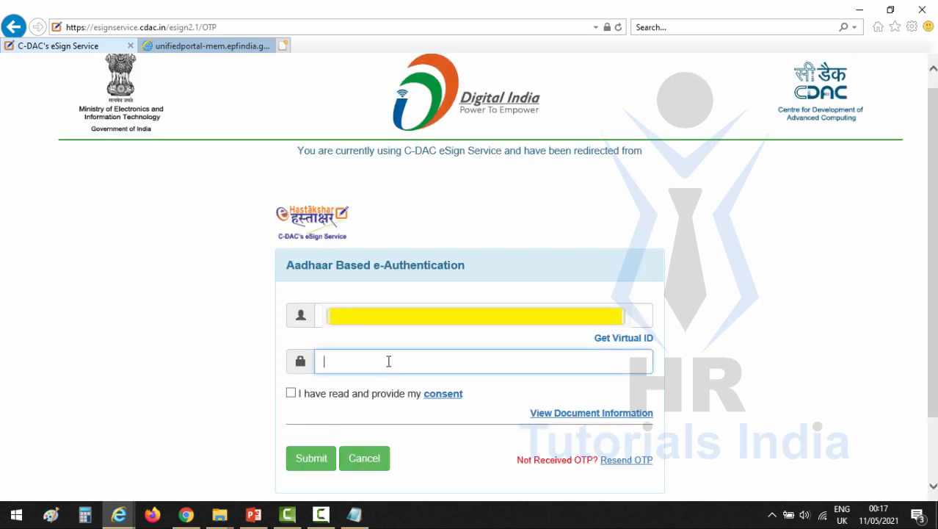
Enter the received Aadhaar OTP, consent to the e-signature, and submit it
text(1)
click(344, 395)
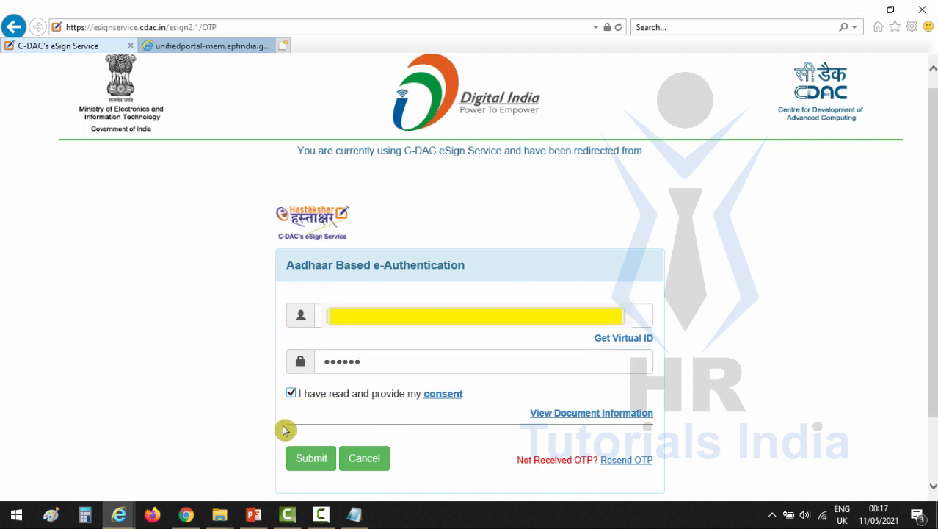
click(311, 459)
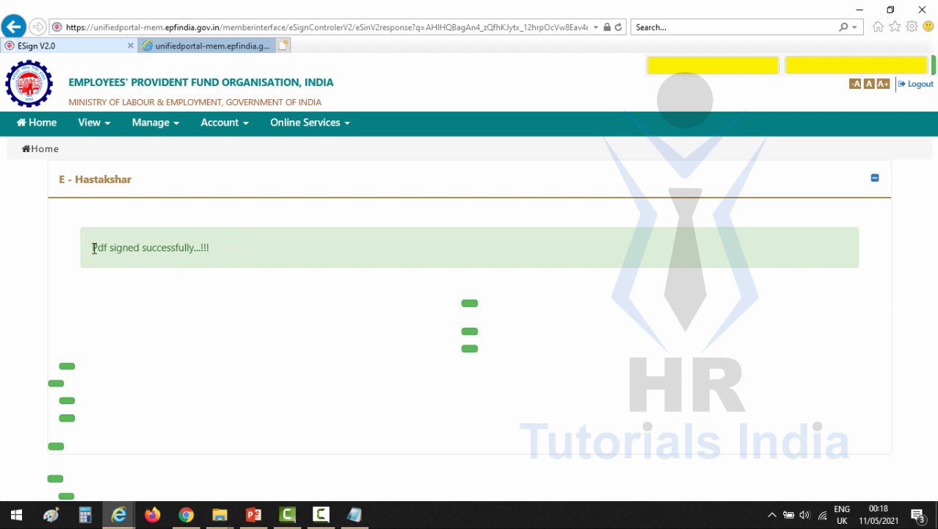
After the 'Pdf signed successfully' message, go to Manage > E-Nomination
drag(106, 249, 236, 264)
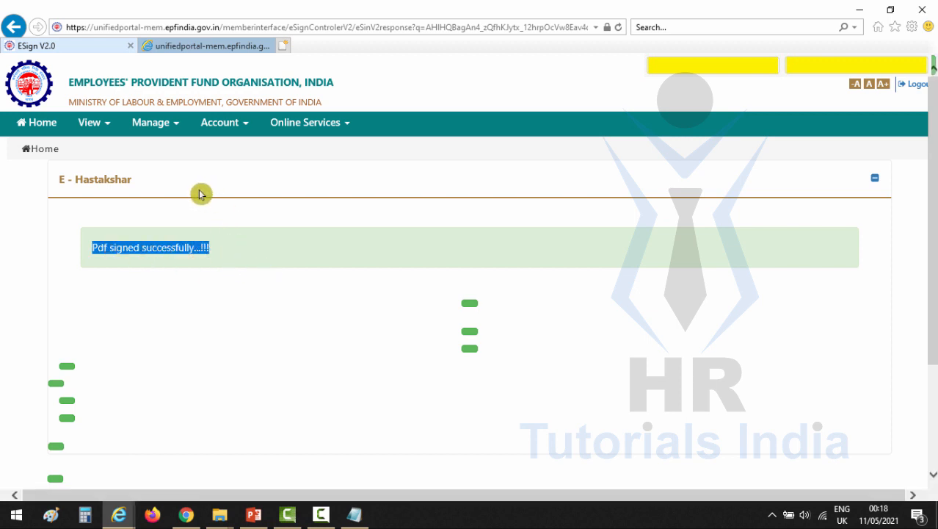
click(163, 124)
click(311, 215)
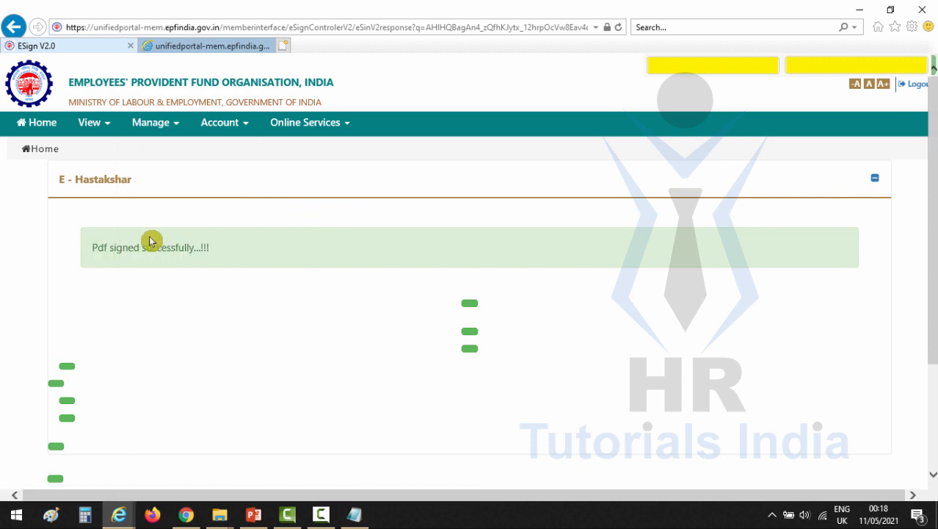
click(178, 129)
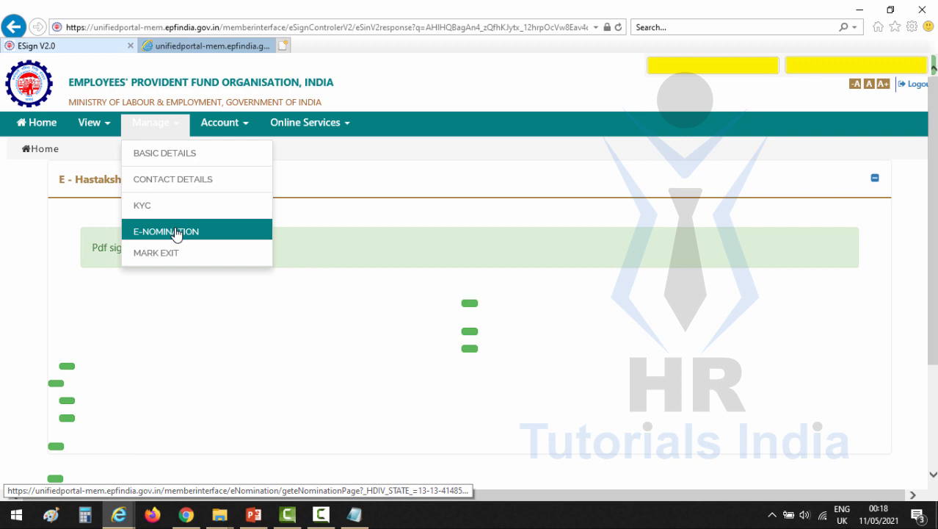
click(177, 233)
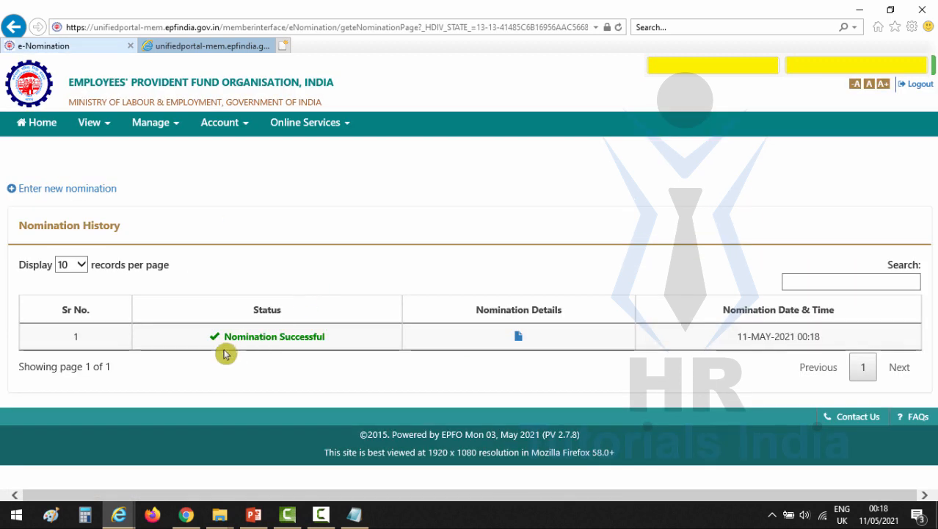
Check the Nomination History entry shows Nomination Successful on 11-MAY-2021 00:18
drag(274, 342, 332, 340)
click(361, 350)
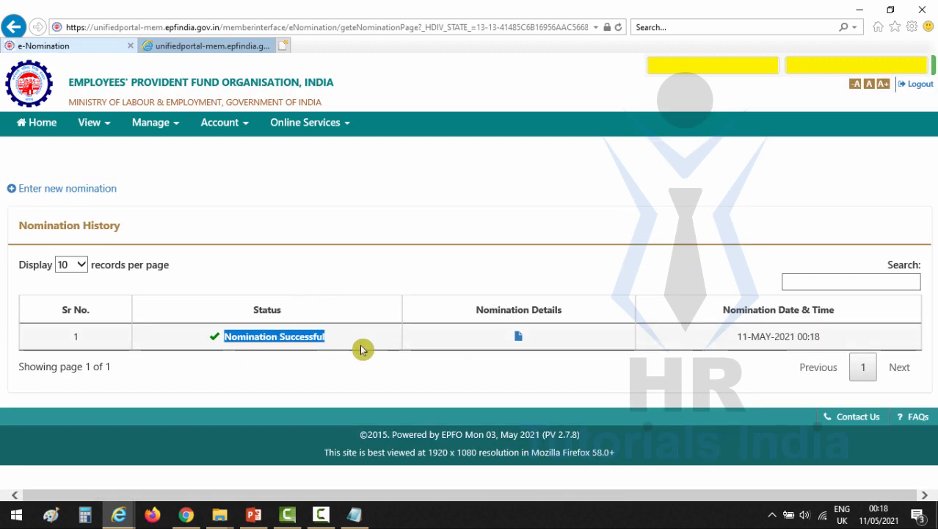
click(517, 337)
click(547, 336)
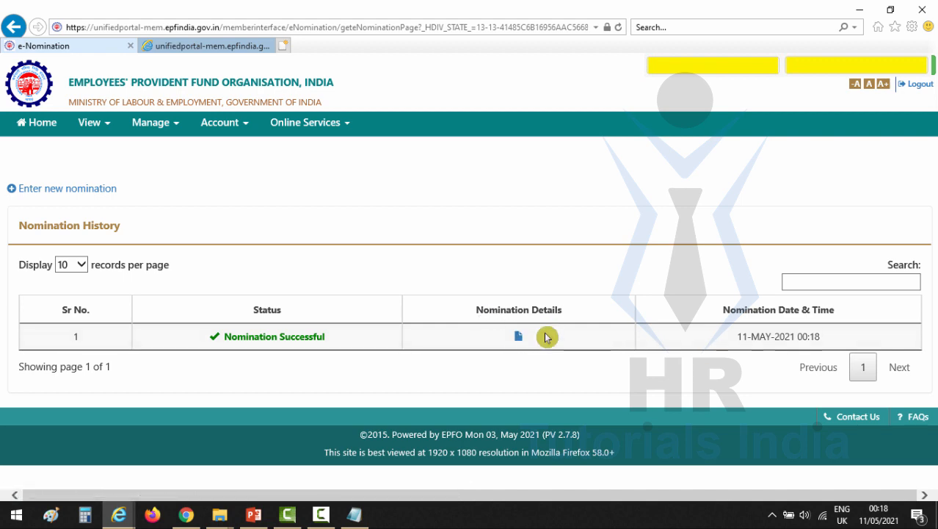
Download and save e-Nomination.pdf from the PDF icon under Nomination Details
click(518, 339)
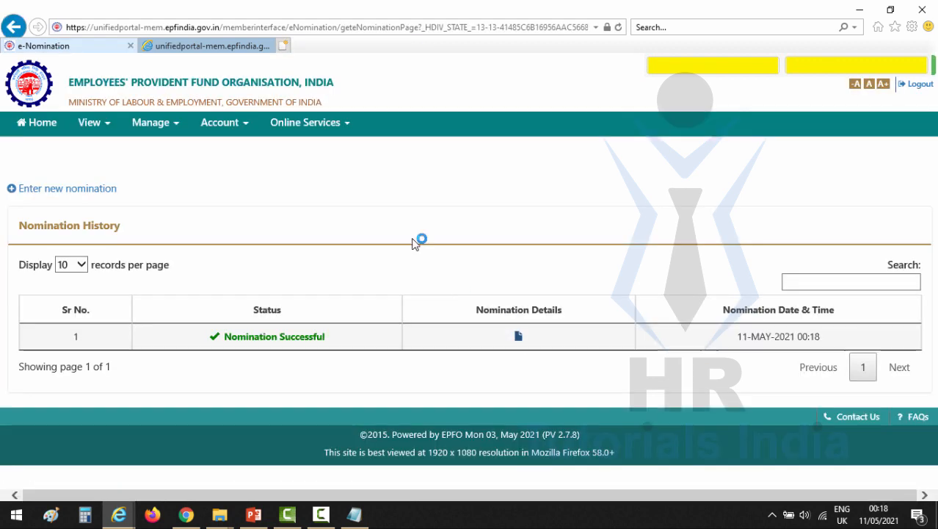
click(412, 220)
click(687, 485)
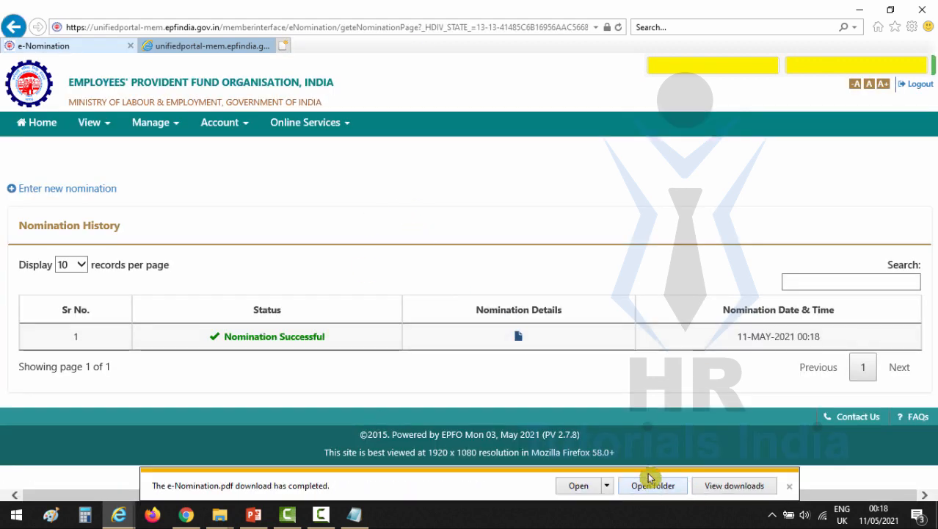
click(790, 489)
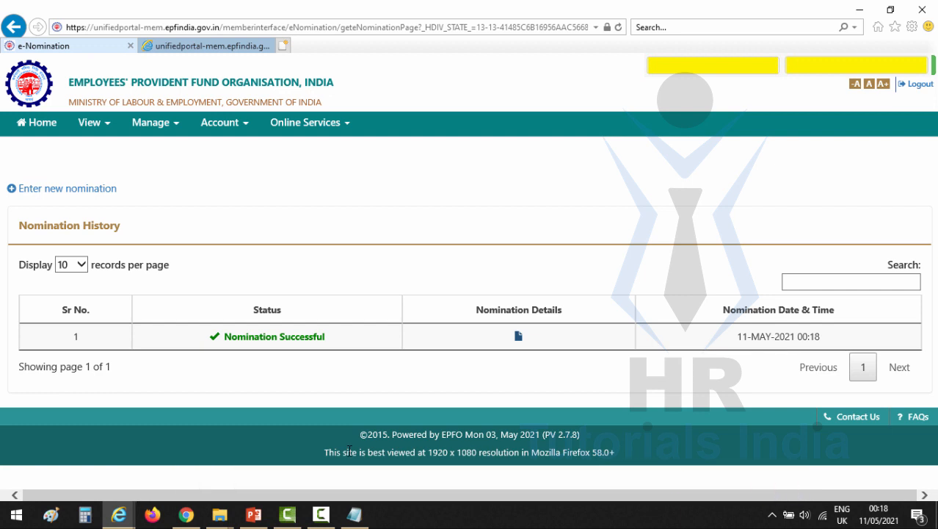
drag(224, 336, 339, 345)
click(345, 346)
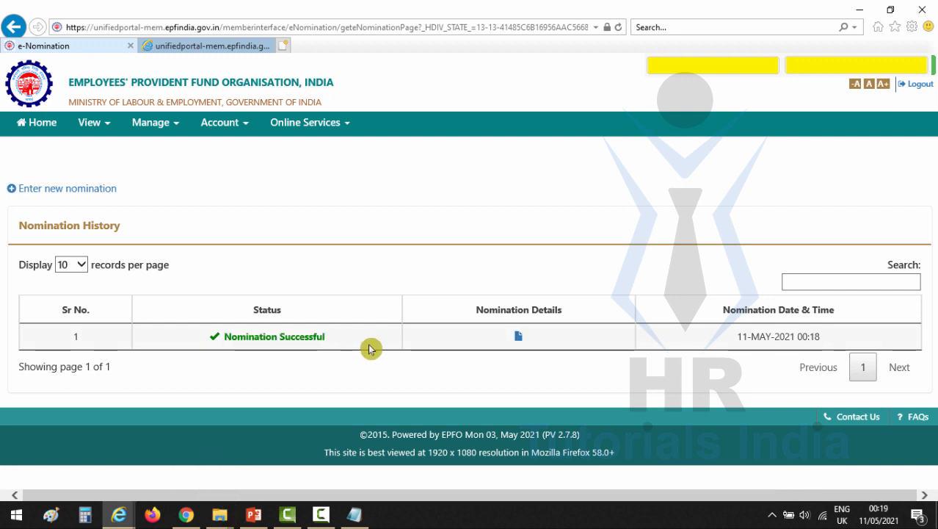